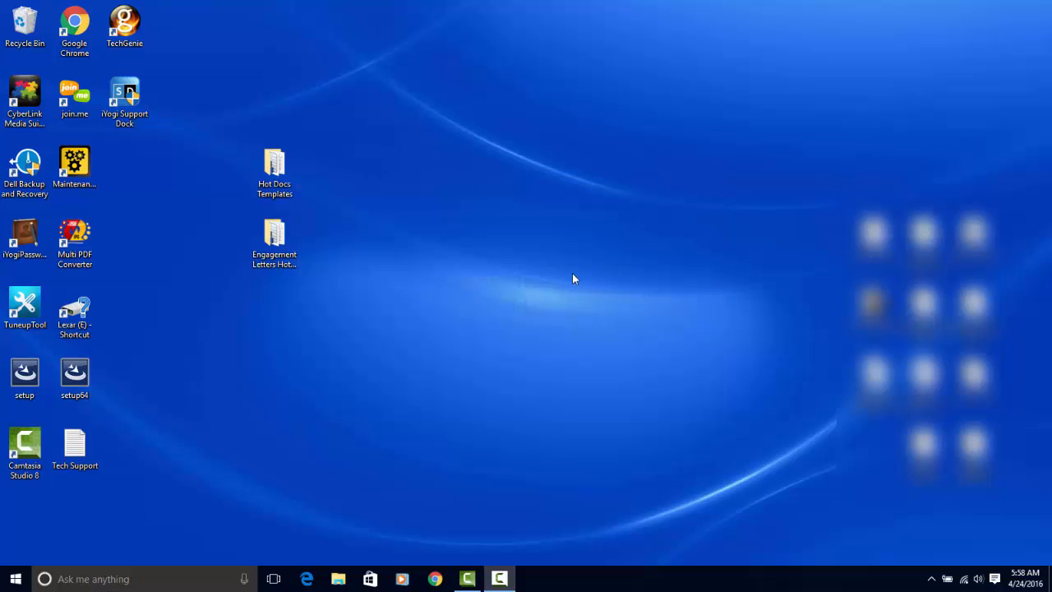
Open HotDocs Developer and start assembling a document from the Revocable Trusts 2014.docx template
click(18, 579)
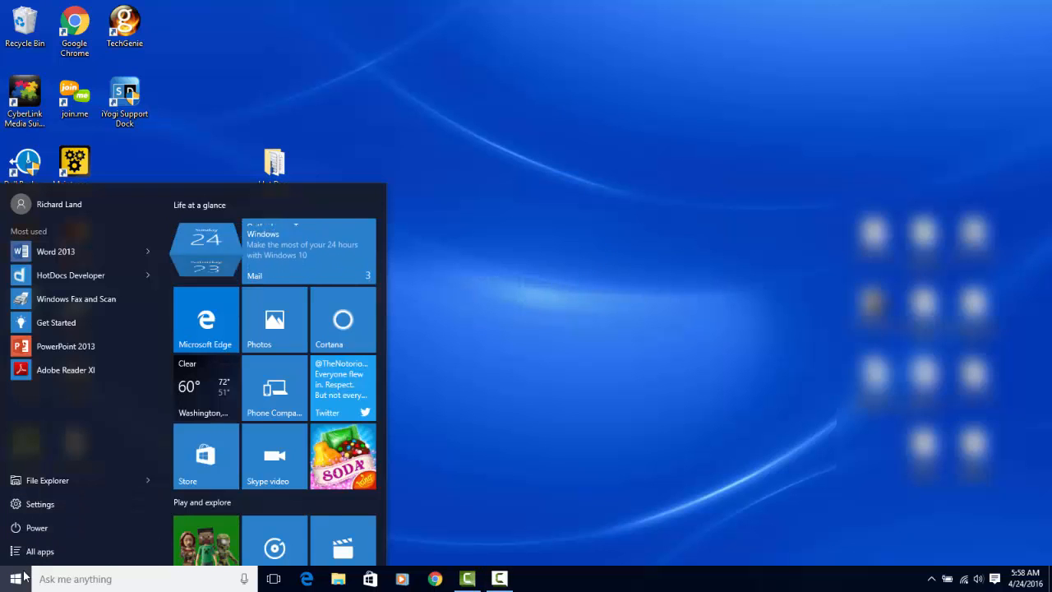
click(46, 276)
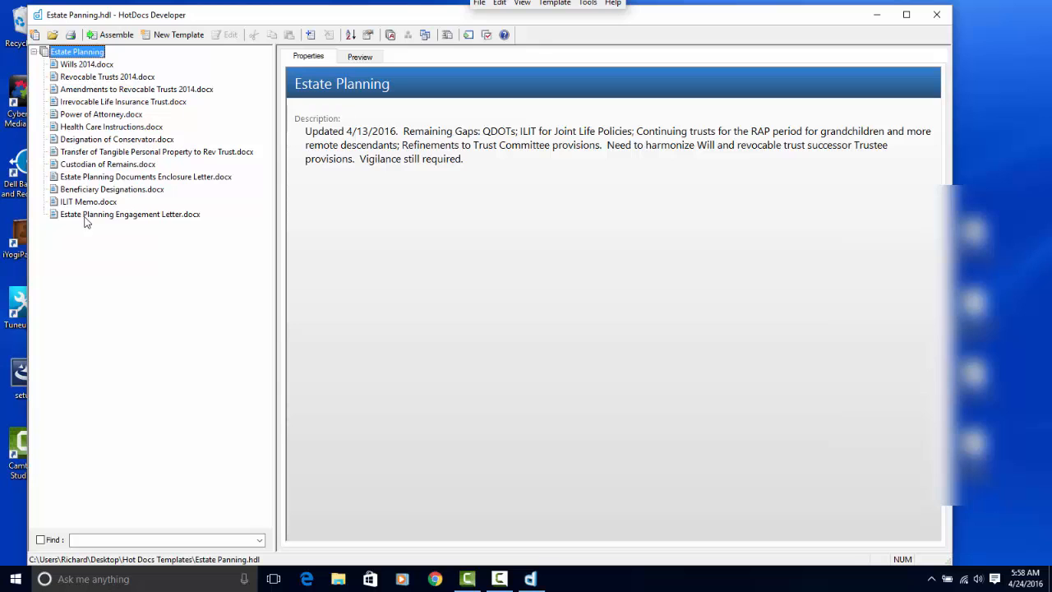
click(94, 77)
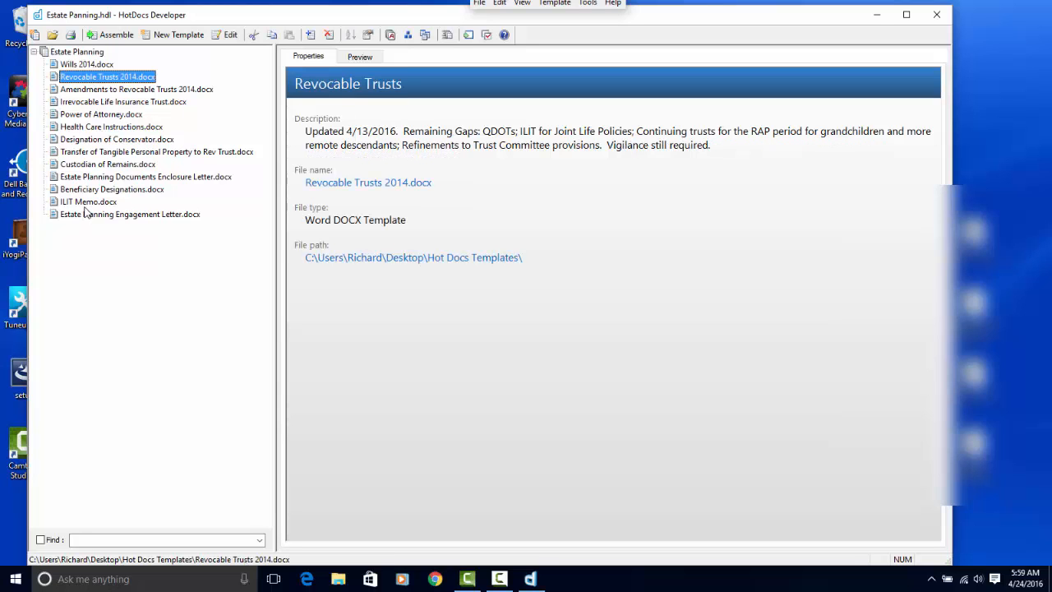
click(111, 35)
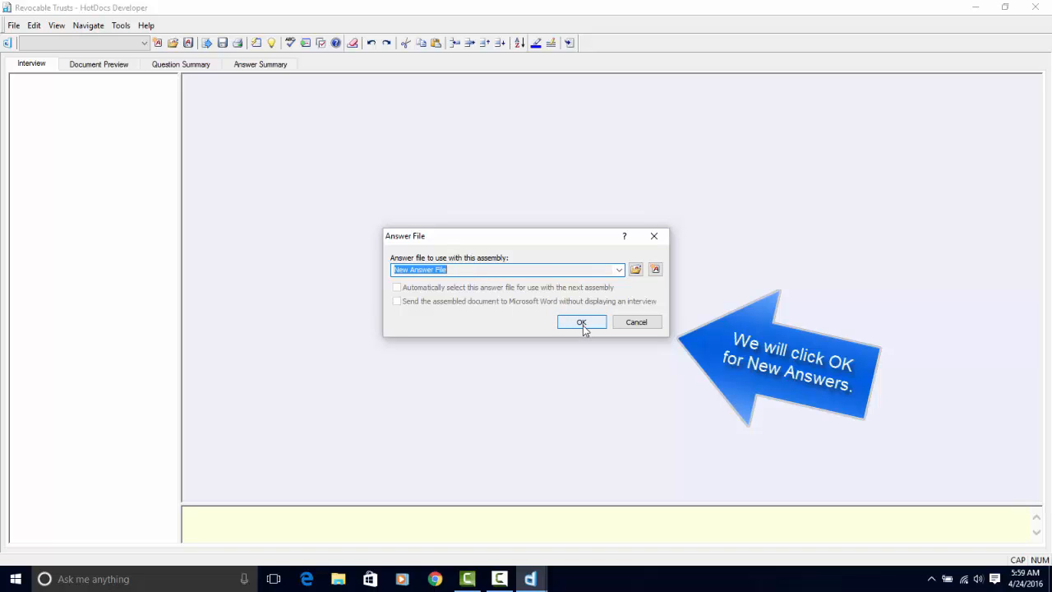
Look through the recent answer files, the saved answer library and the answer files available for import
click(619, 270)
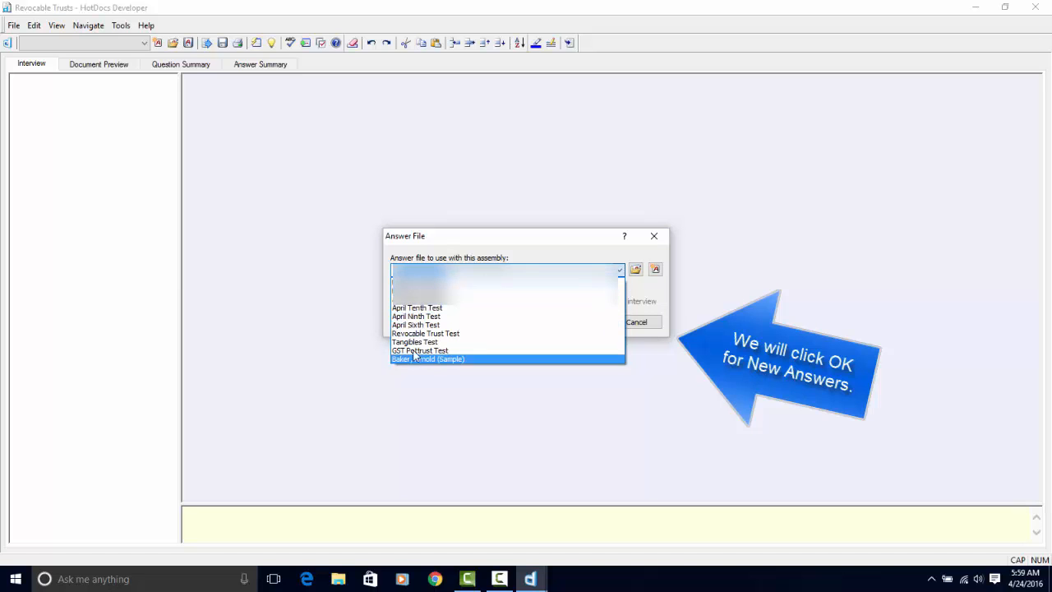
click(588, 279)
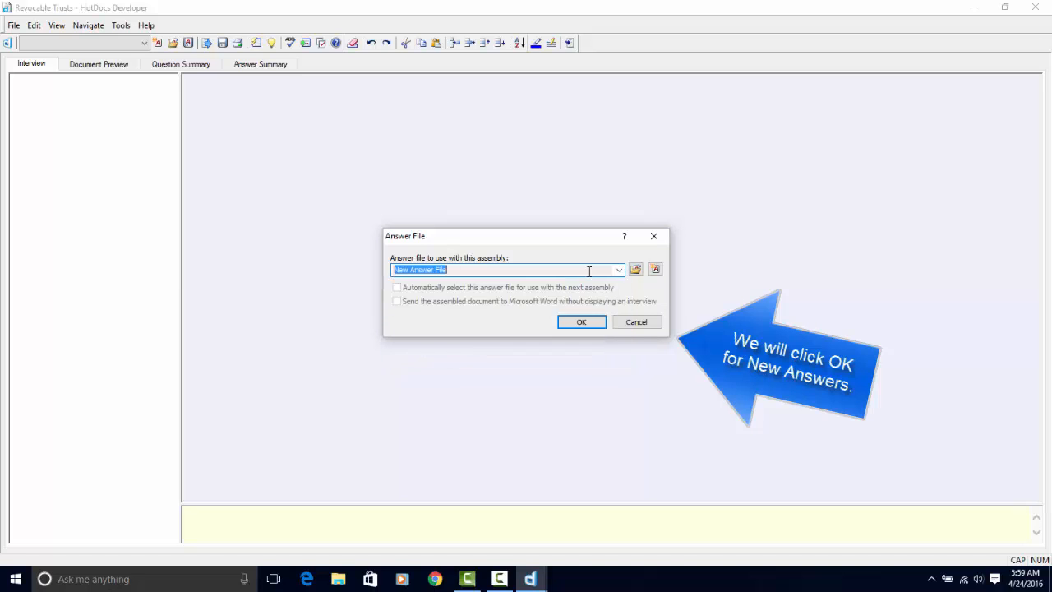
click(638, 274)
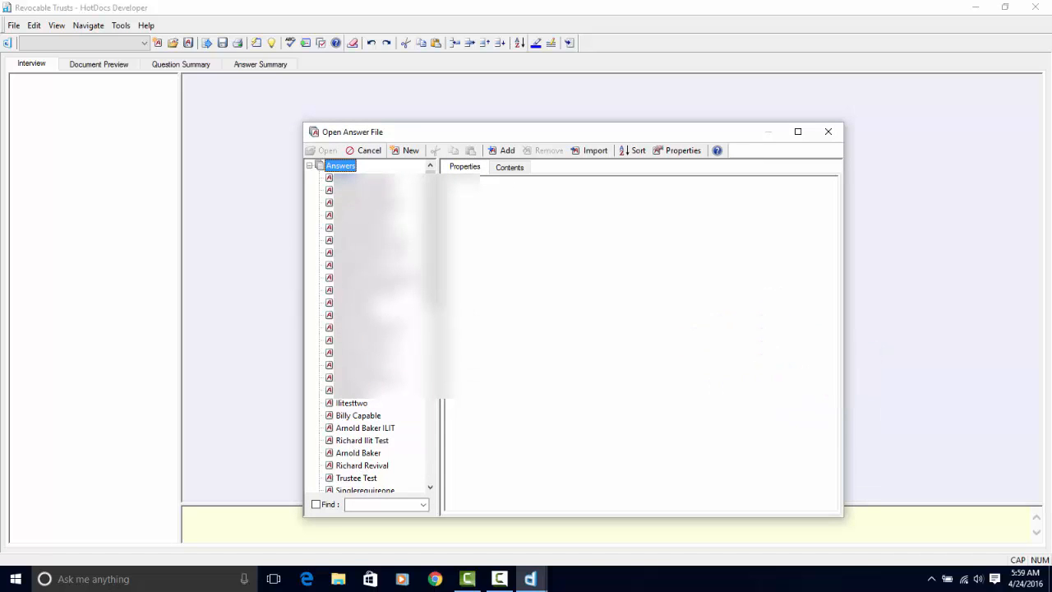
click(588, 153)
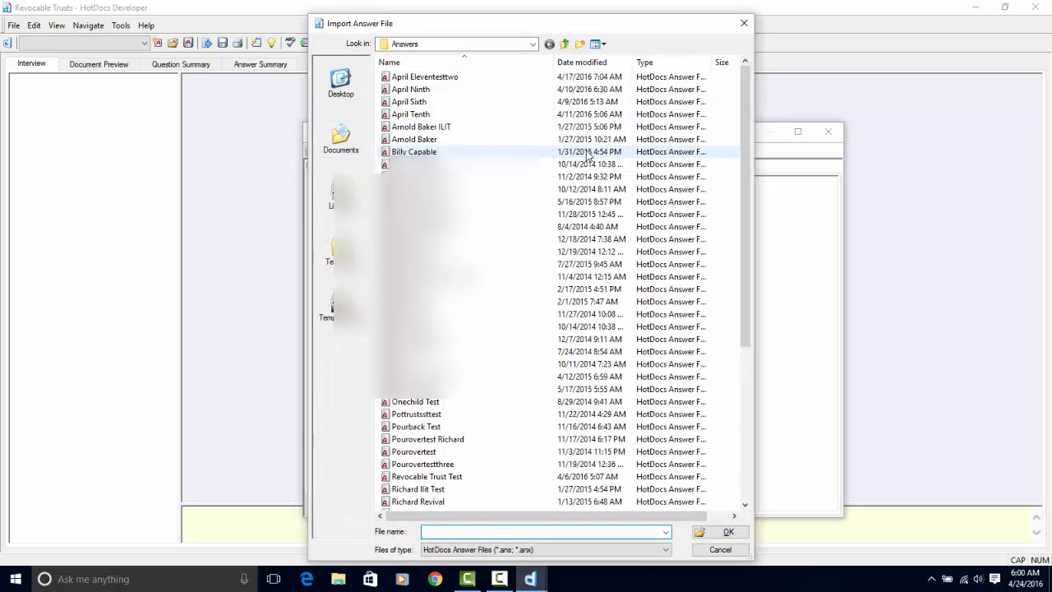
click(533, 45)
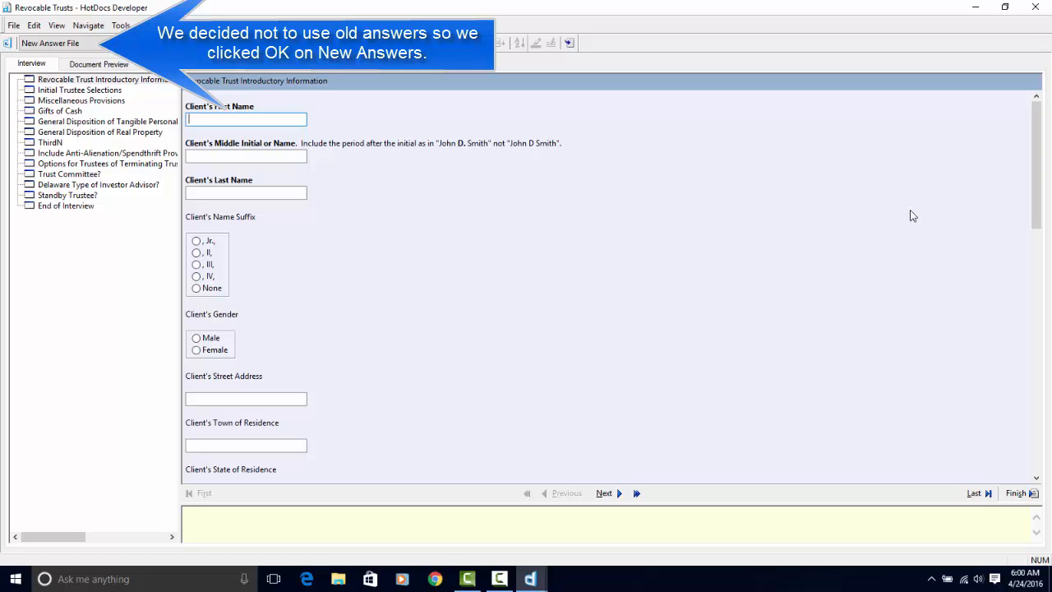
Enter the client's first name, middle initial and last name, with the suffix Jr. and the gender Male
text(oward)
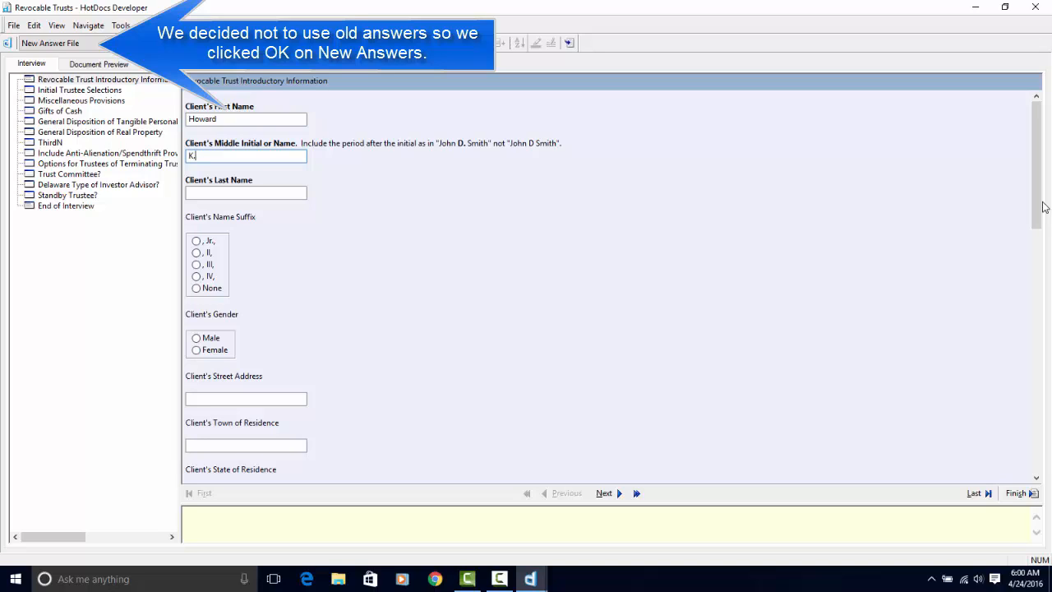
key(Tab)
text(Smith)
key(Tab)
click(197, 241)
key(Tab)
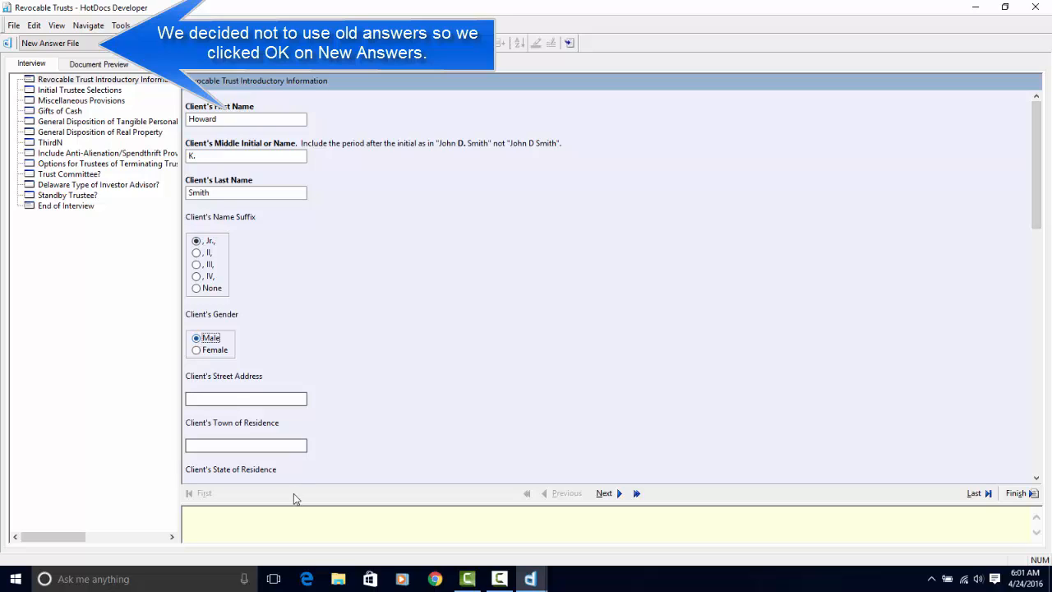
key(space)
key(Tab)
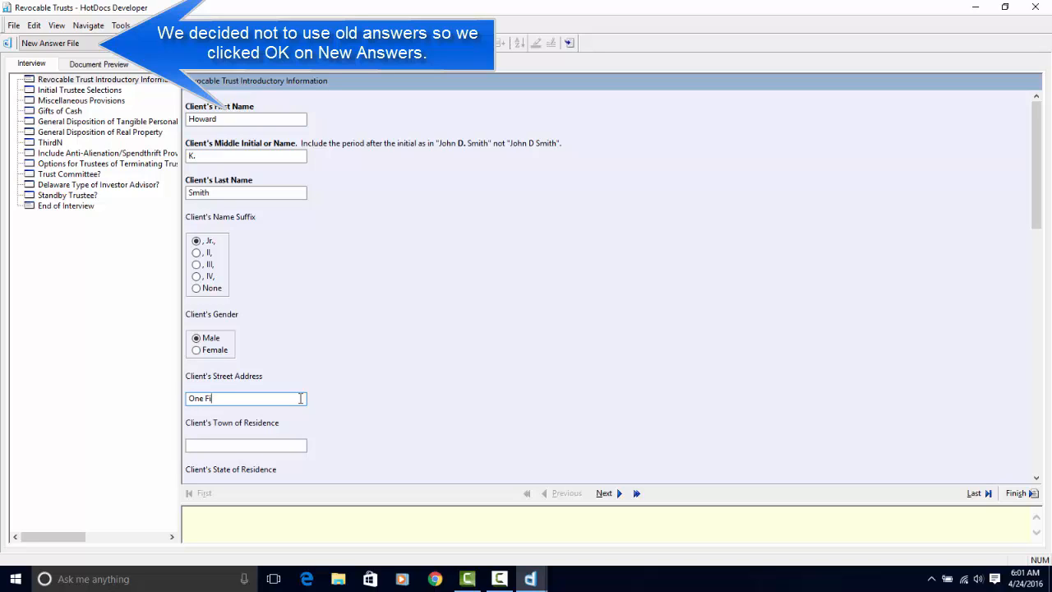
Fill in the client's street address, town and zip code, and choose Connecticut as the state of residence
text(One Fictious Road)
key(Tab)
text(Hartfor)
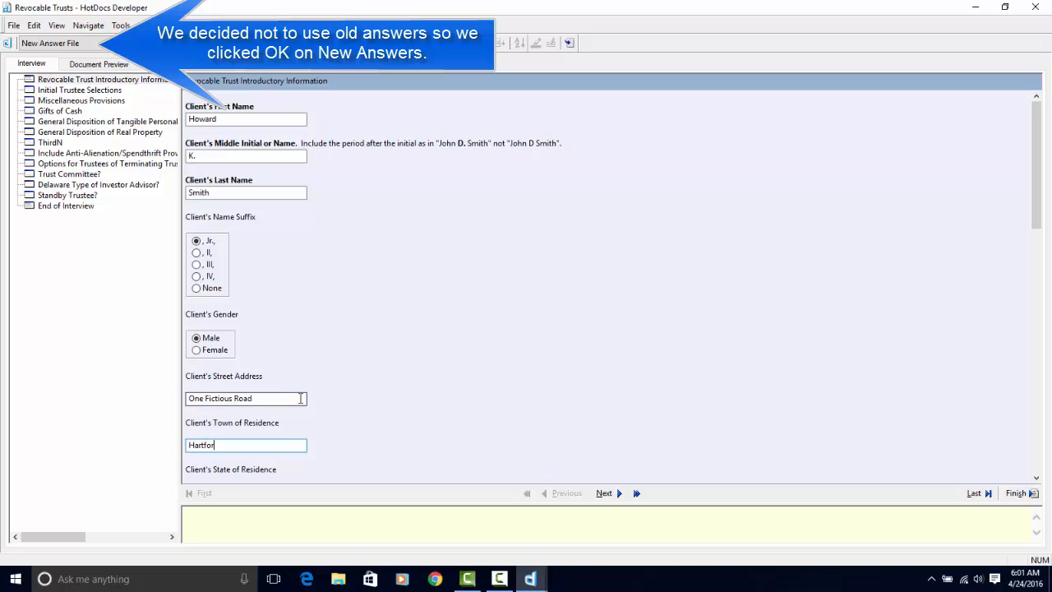
text(d)
key(Tab)
click(234, 465)
key(Tab)
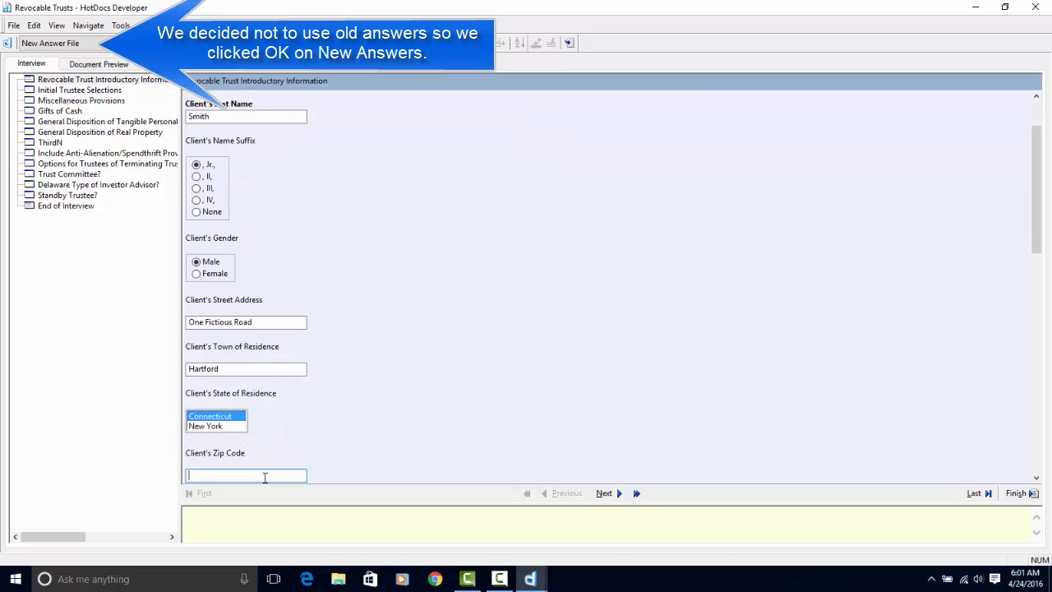
text(06555)
key(Tab)
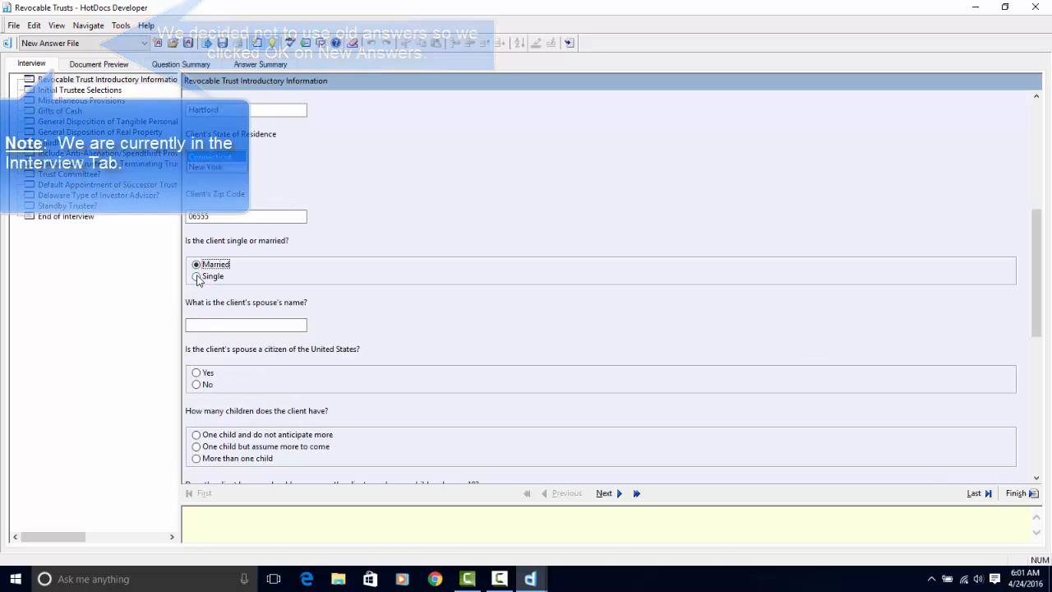
Mark the client as married, enter the spouse's name and answer Yes to the spouse being a United States citizen
click(197, 277)
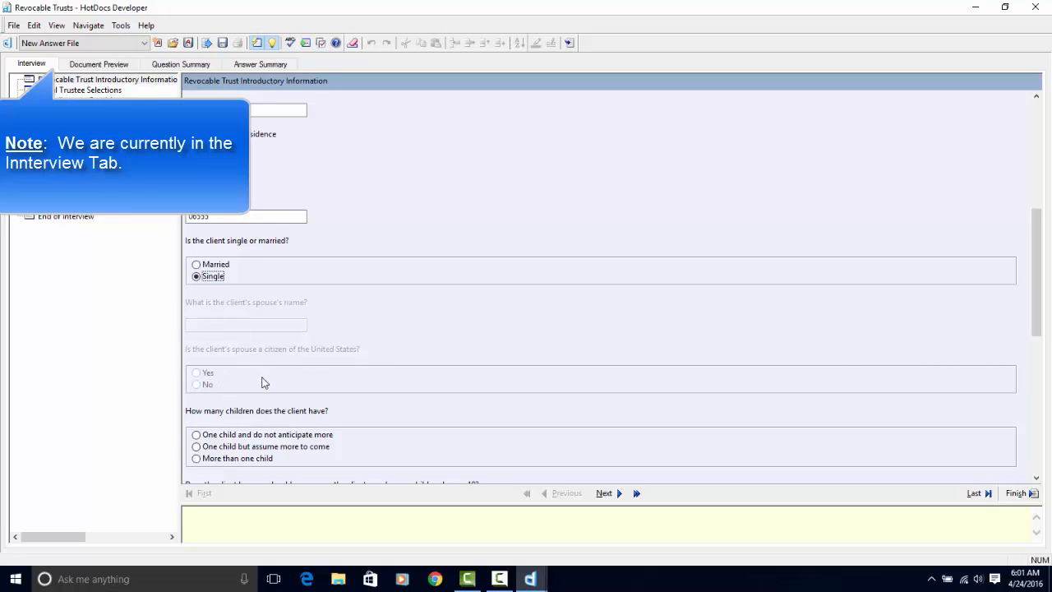
click(197, 265)
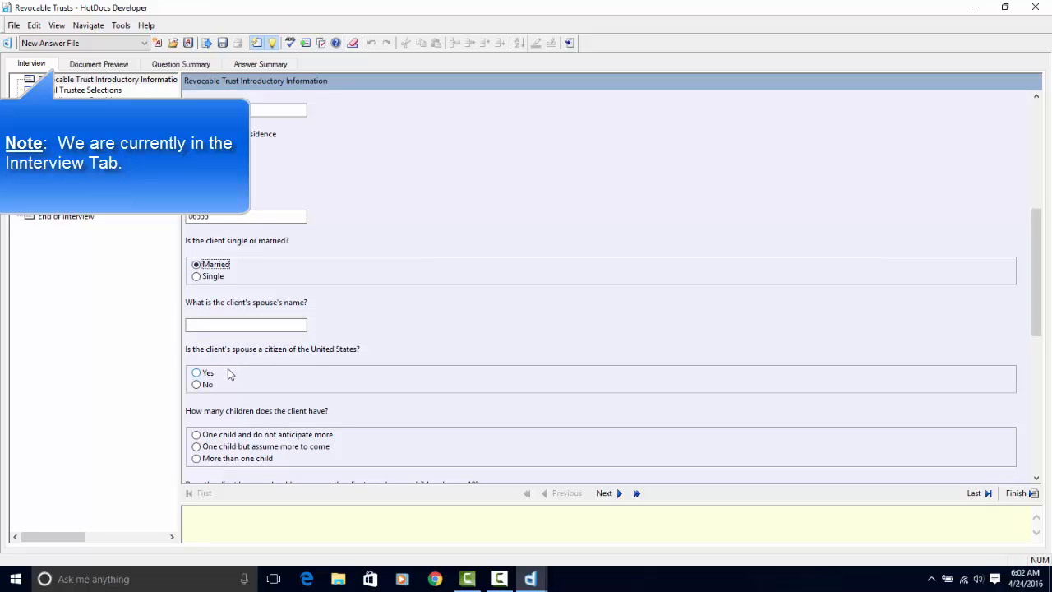
click(249, 324)
click(249, 324)
text(Mary Smith)
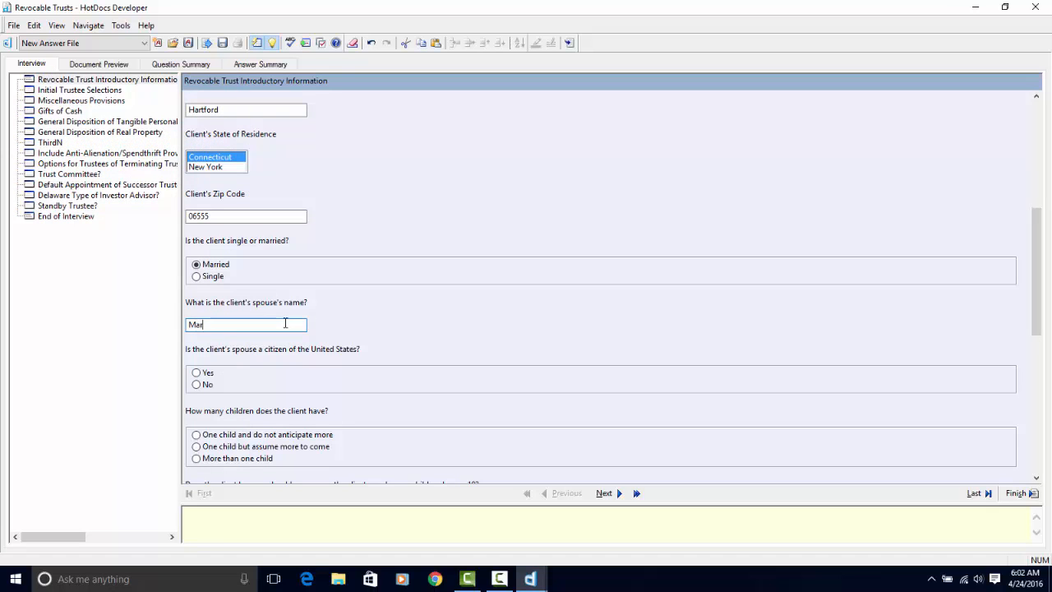
click(197, 373)
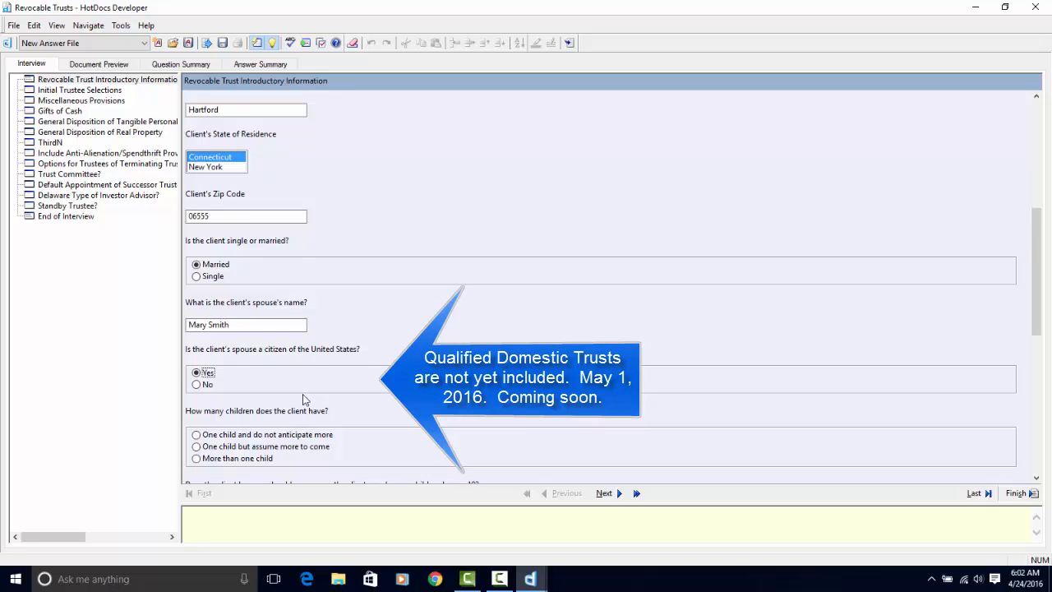
Specify that the client has more than one child and answer Yes to having a child under age 18
scroll(303, 397, down, 3)
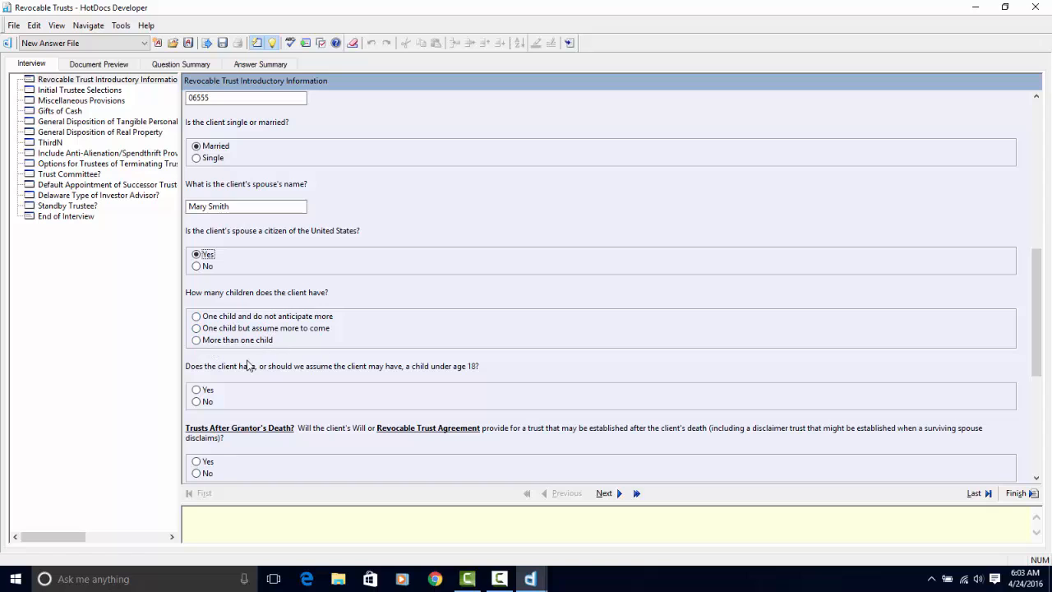
click(198, 339)
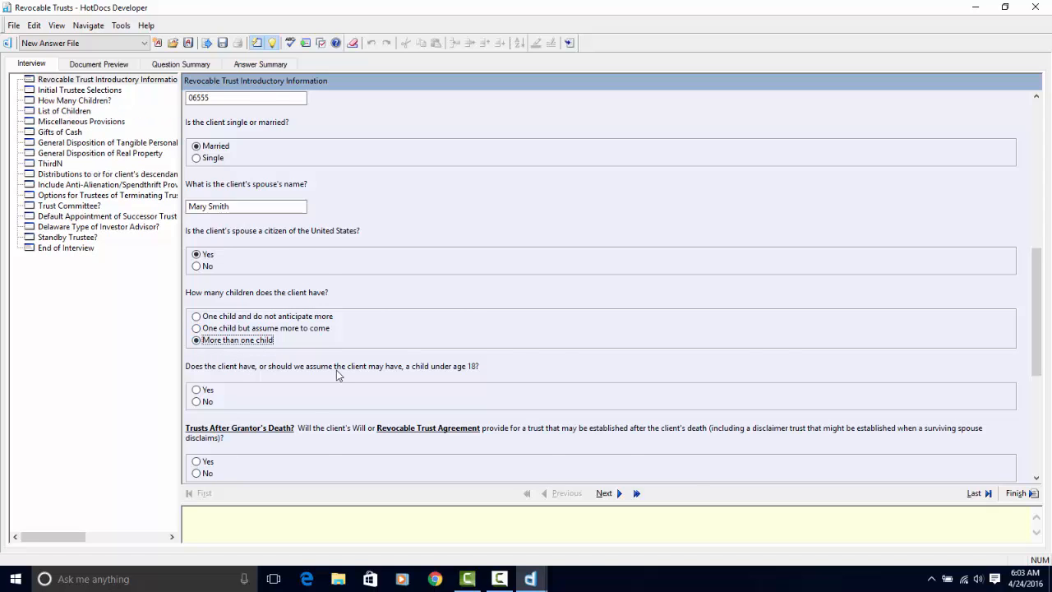
scroll(340, 375, down, 1)
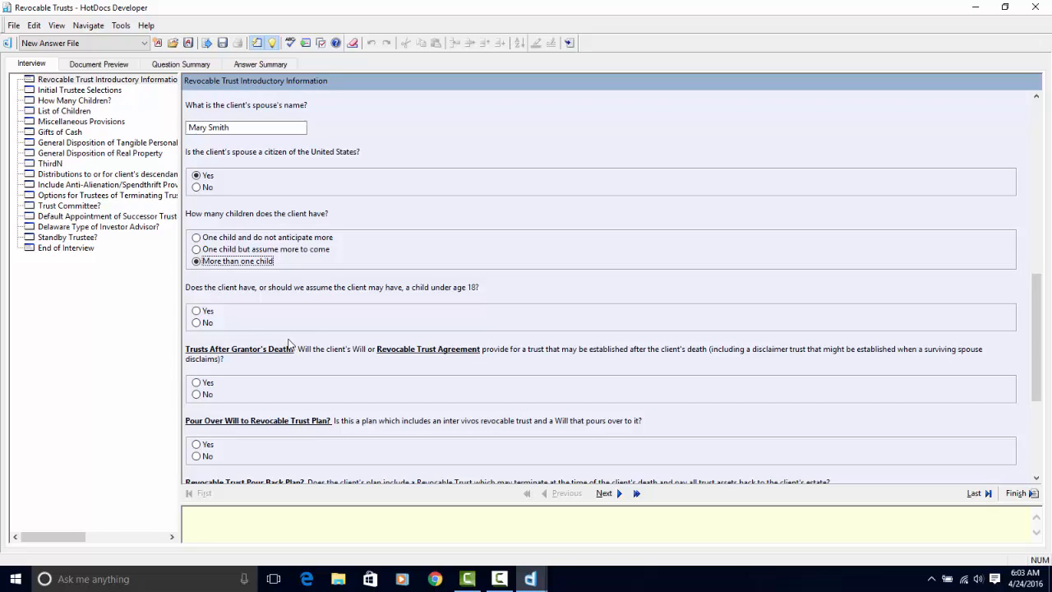
click(197, 313)
Answer Yes to both Trusts After Grantor's Death and Pour Over Will to Revocable Trust Plan
scroll(244, 359, down, 3)
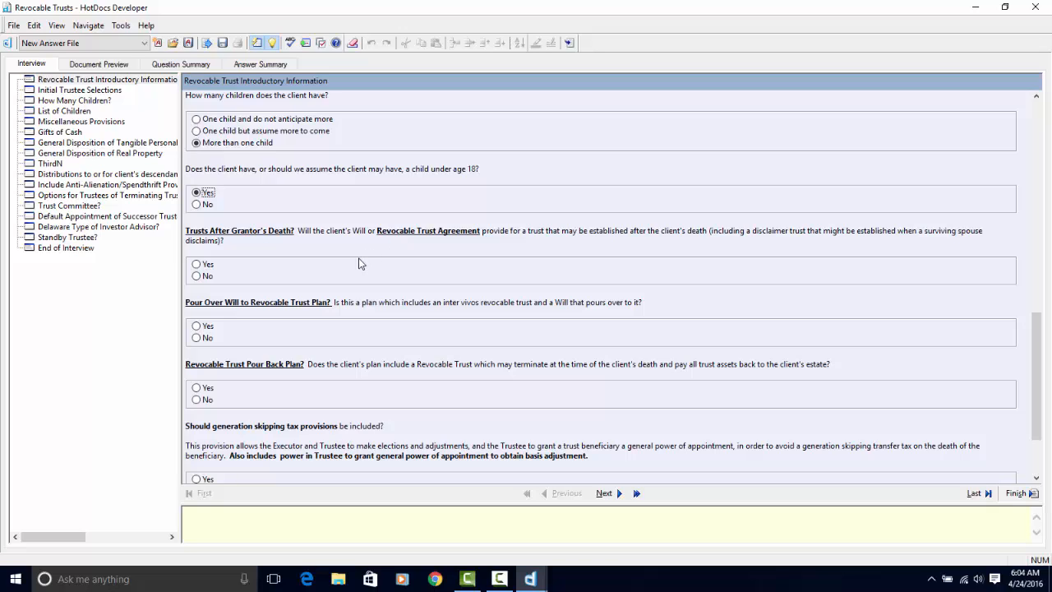
click(198, 266)
click(196, 326)
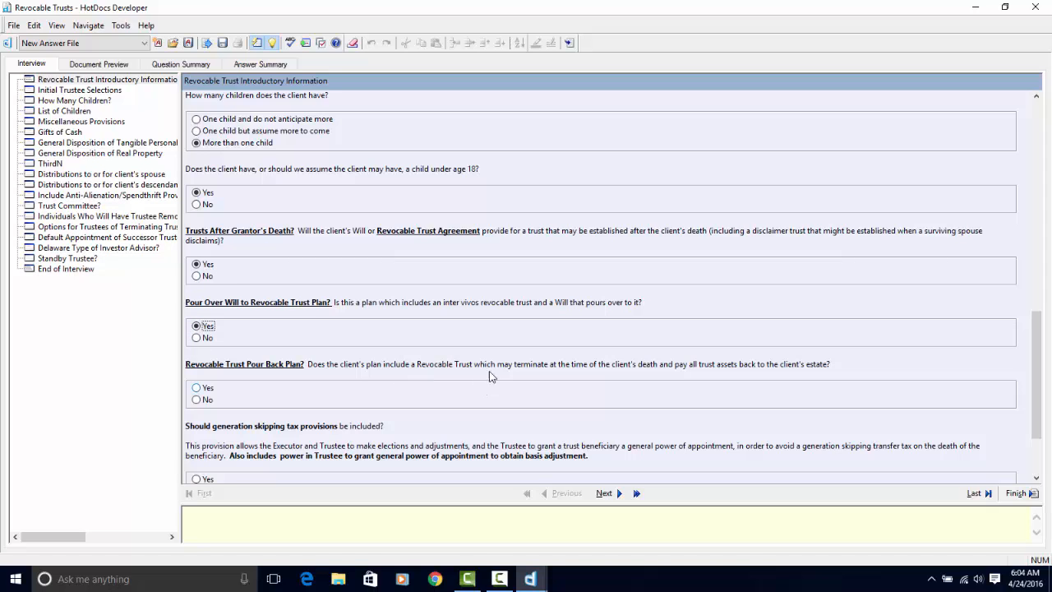
Answer No to the Revocable Trust Pour Back Plan and Yes to including generation skipping tax provisions
scroll(496, 350, down, 2)
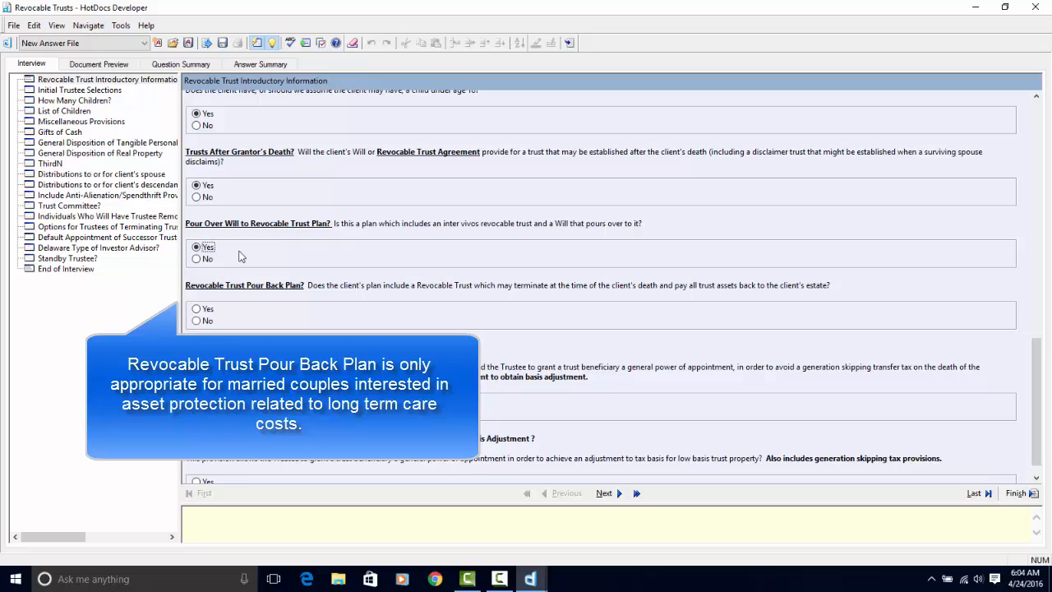
click(197, 320)
scroll(341, 326, down, 1)
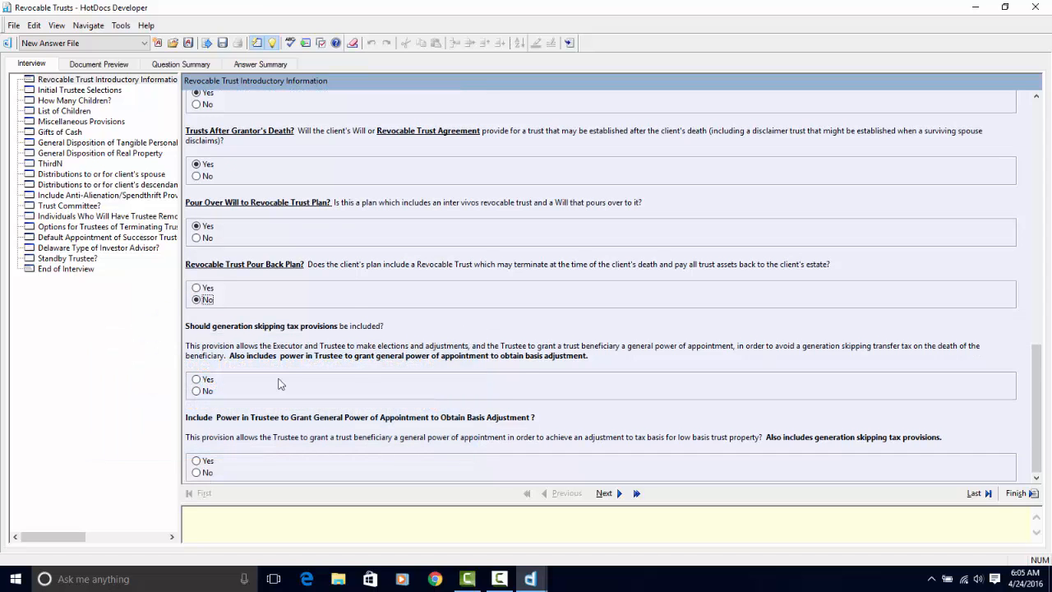
click(207, 379)
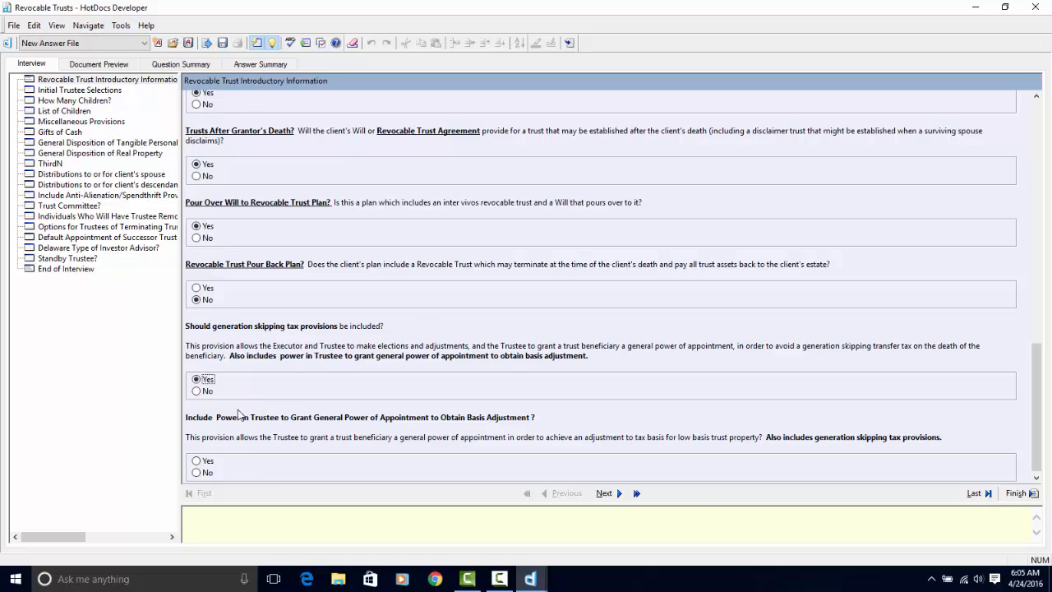
Continue to the initial Trustee selections and choose Two Non-Bank Trustees (may include Spouse)
click(619, 493)
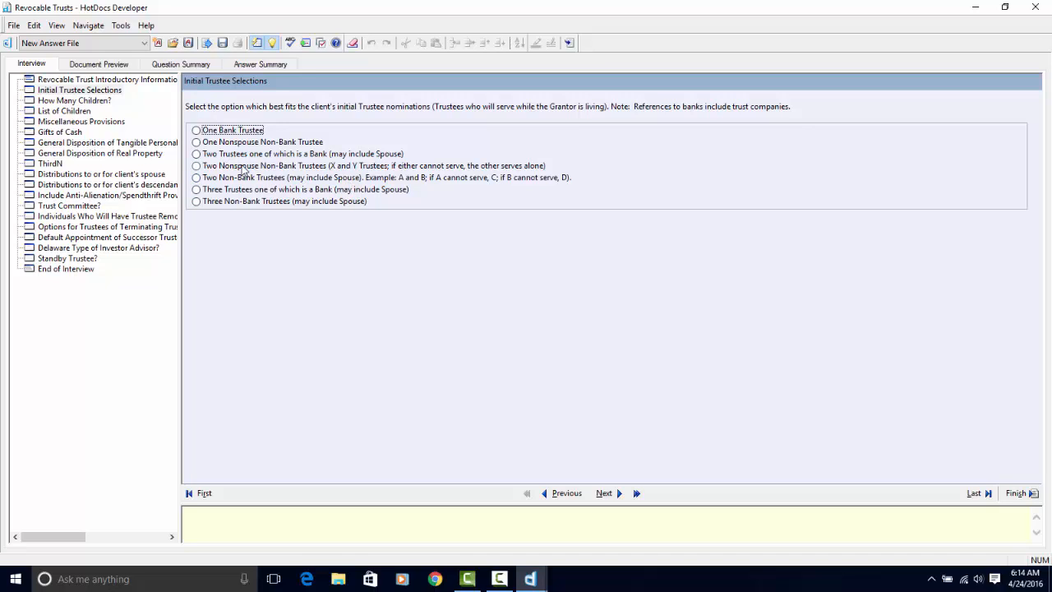
click(197, 178)
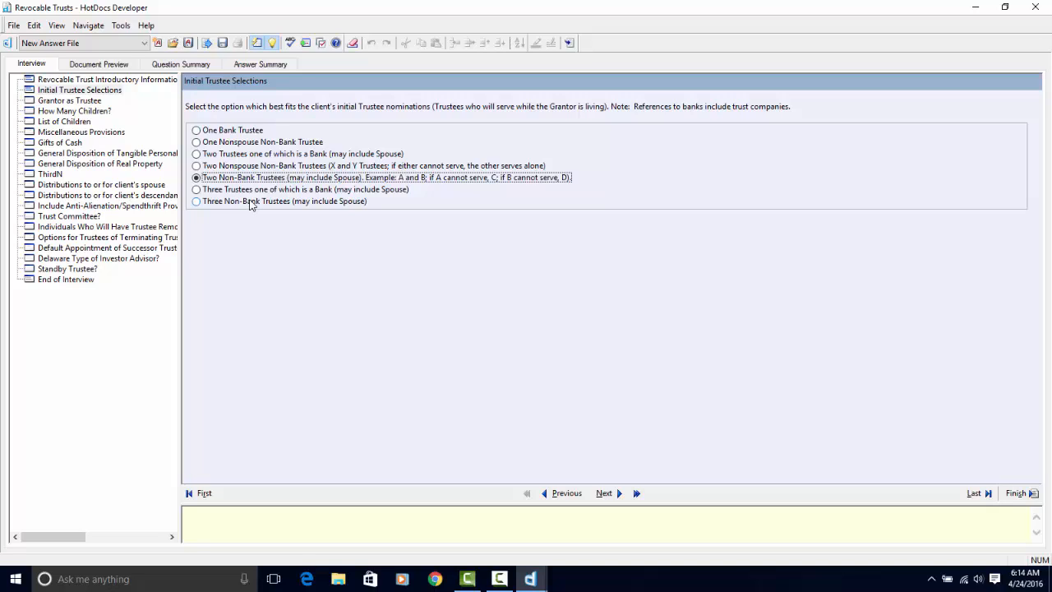
click(618, 495)
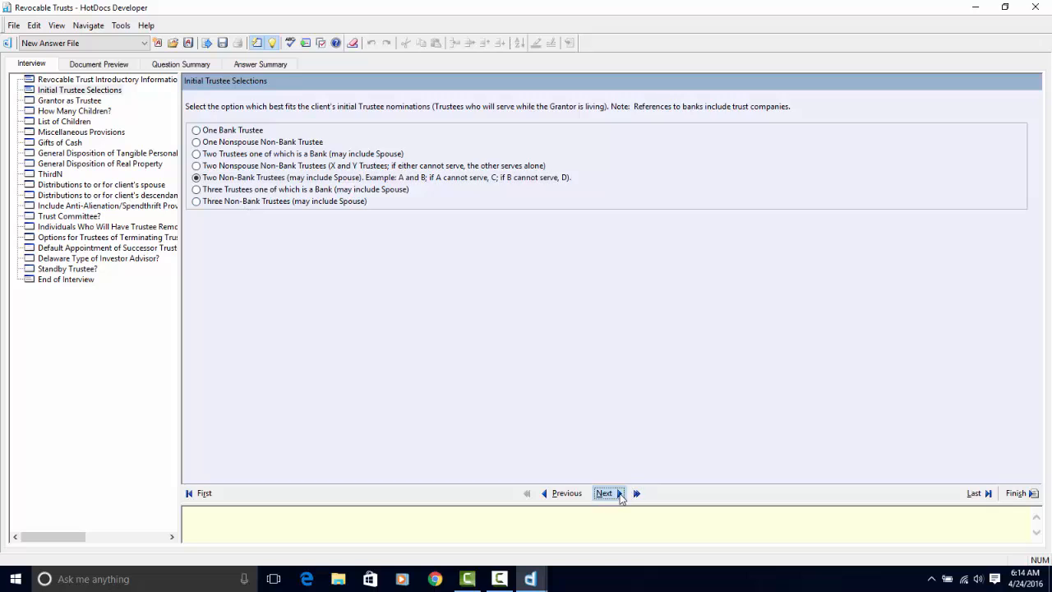
Answer Yes to the Grantor being a Trustee and to naming the spouse as co-Trustee, and preview the assembled document
click(197, 130)
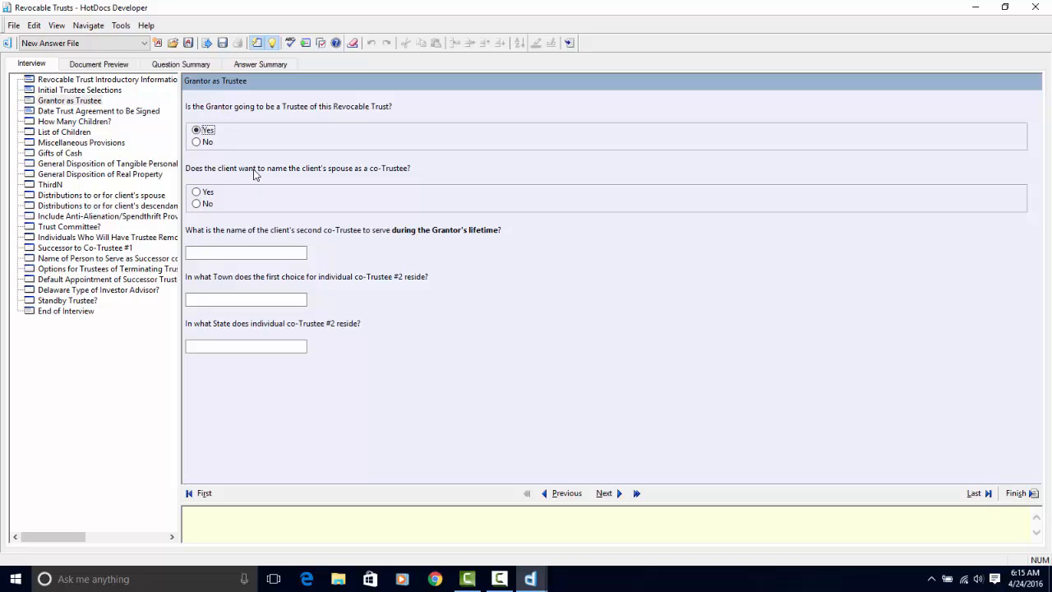
click(197, 192)
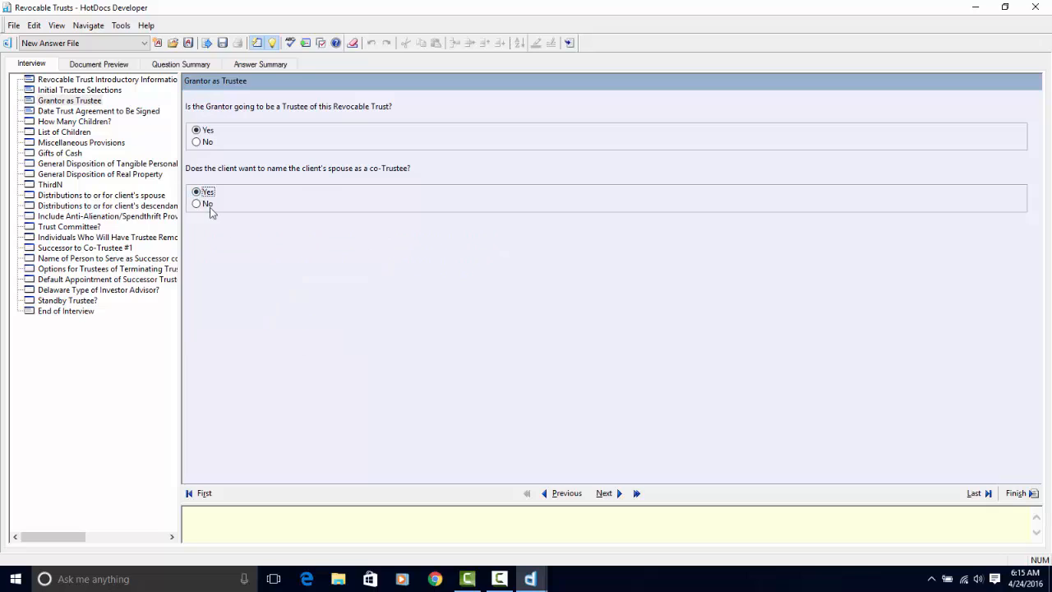
click(206, 204)
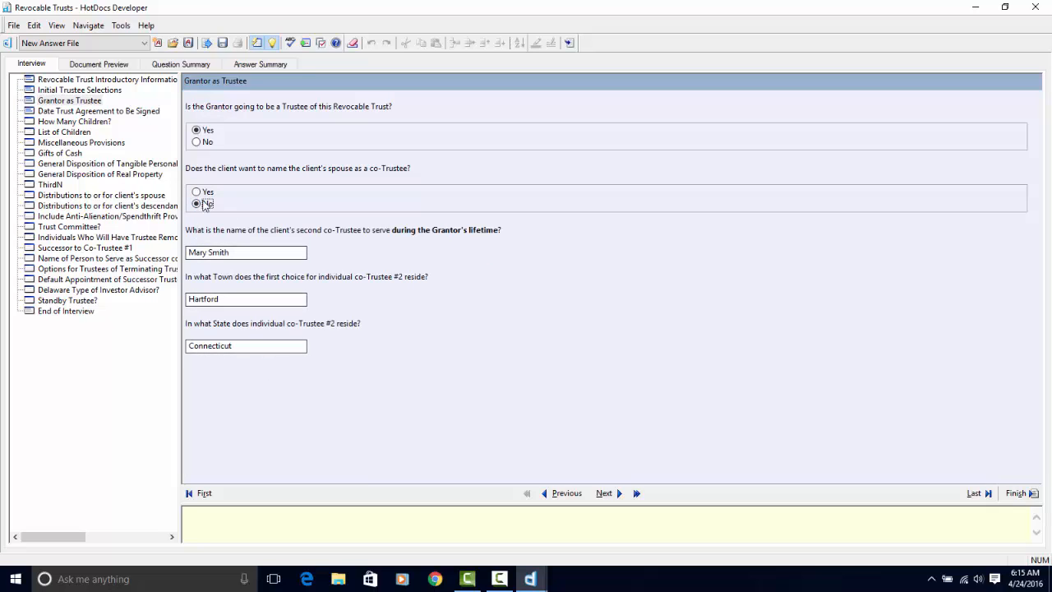
click(198, 192)
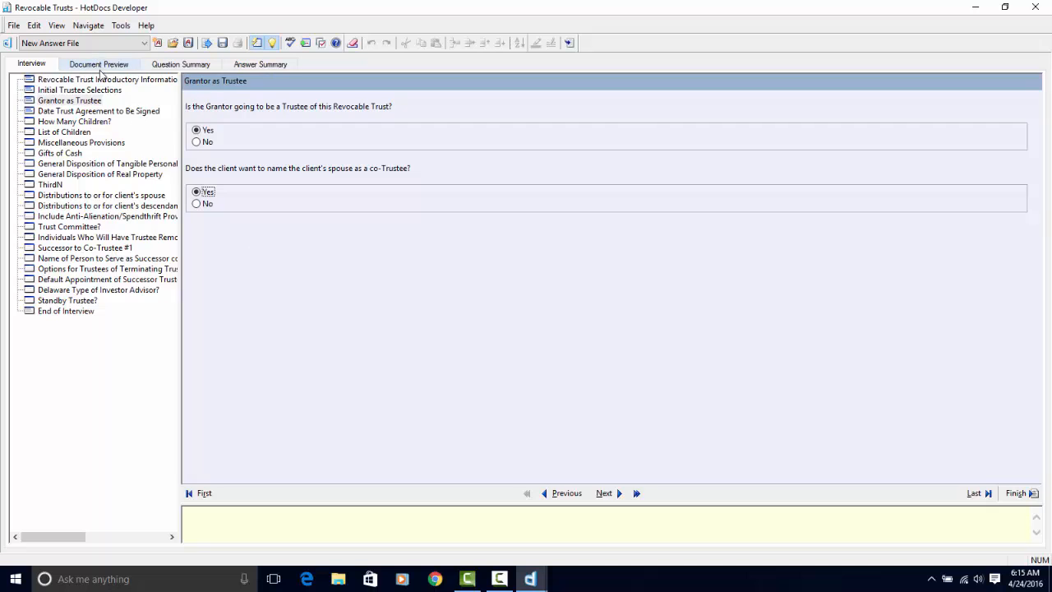
click(98, 66)
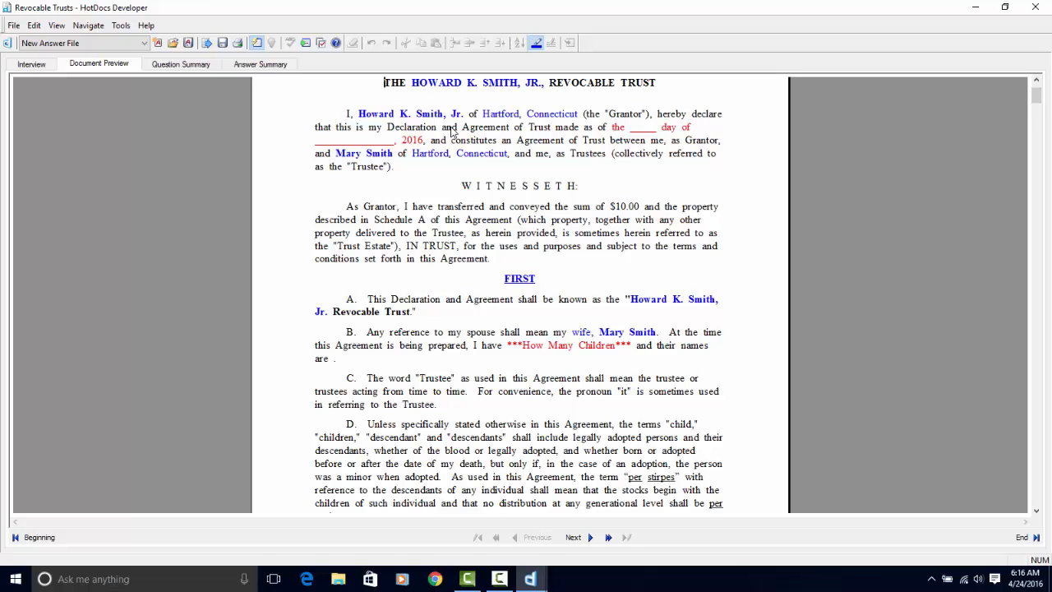
Leave the Trust Agreement signing date blank, continue to the number of children question, and preview the assembled document
click(32, 65)
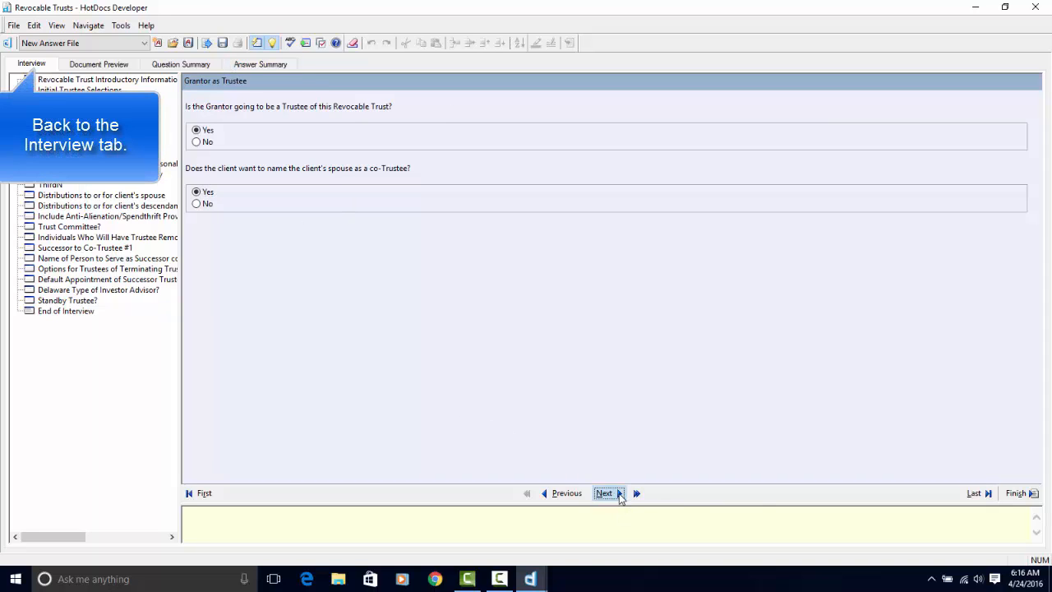
click(613, 493)
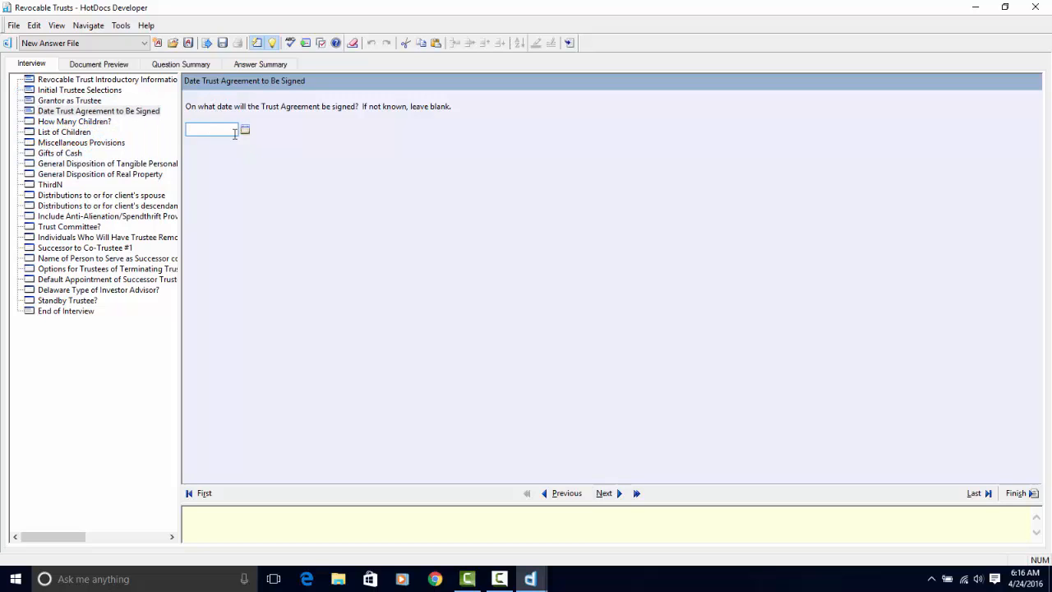
click(607, 495)
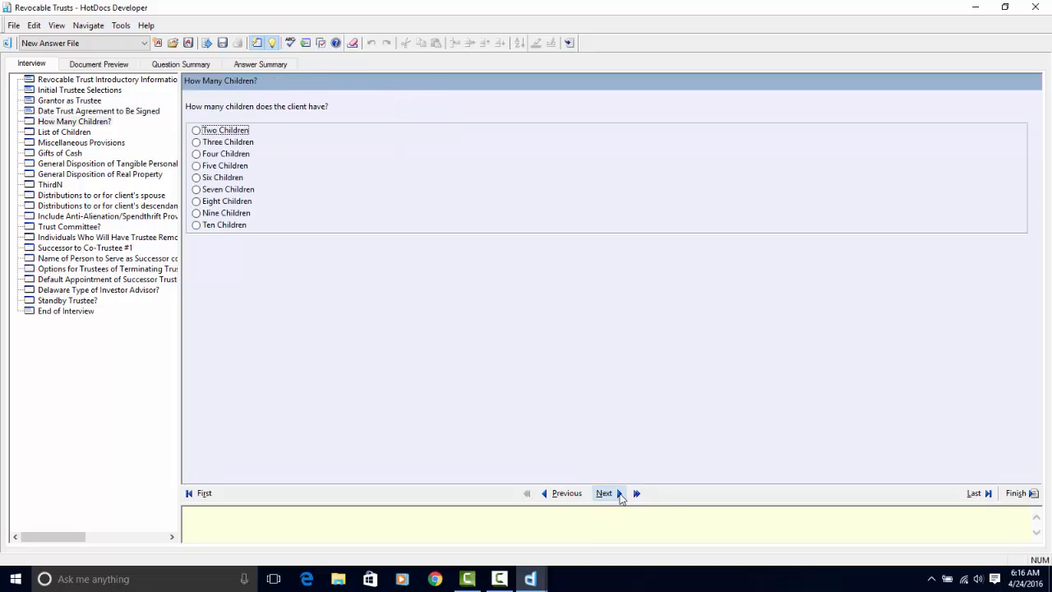
click(103, 64)
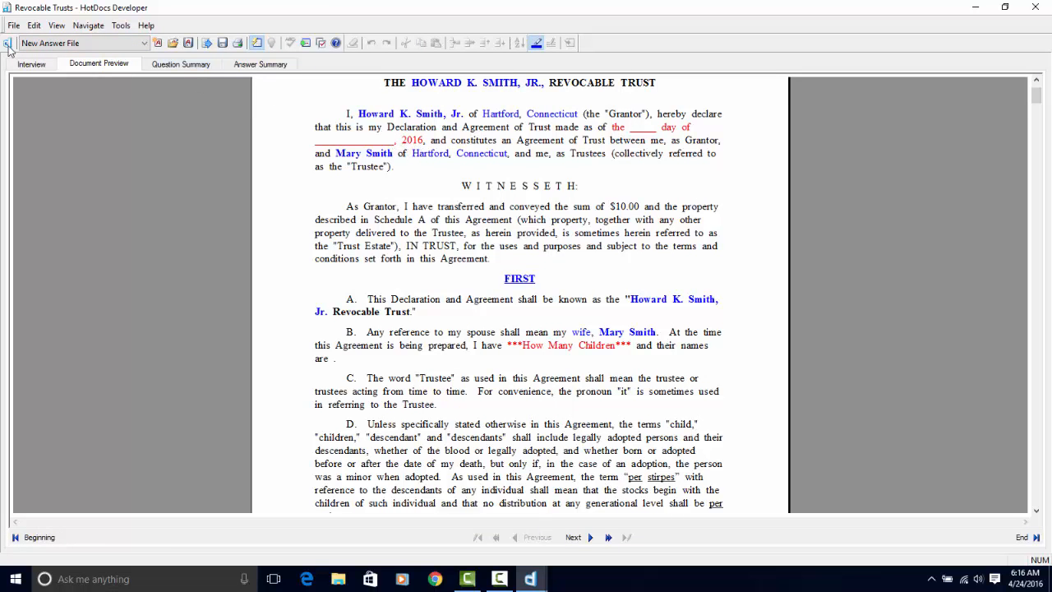
Return to the interview, set the Trust Agreement signing date to April 25, 2016, and preview the document
click(31, 64)
click(99, 110)
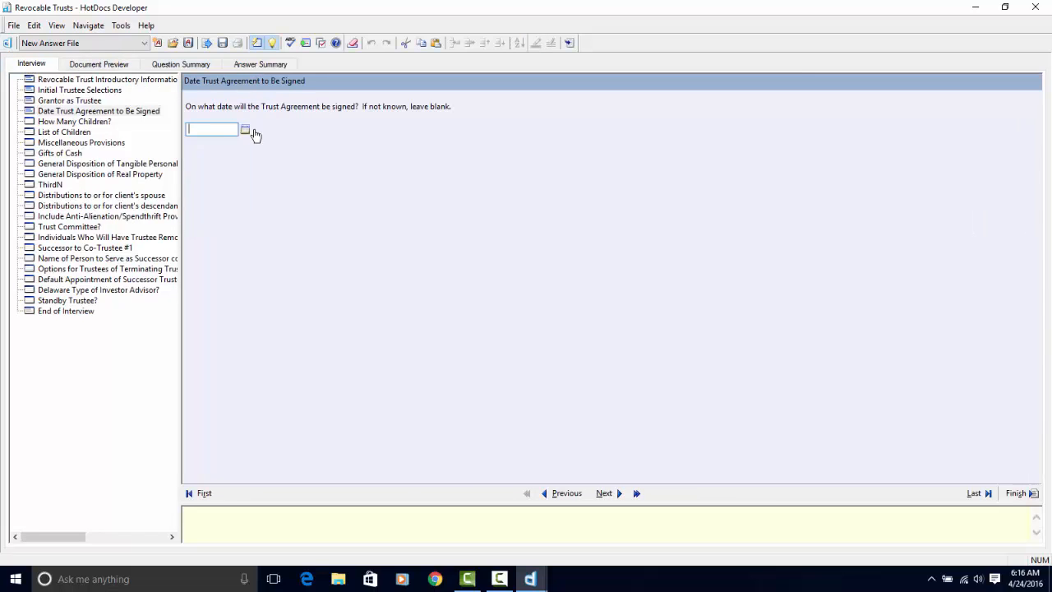
click(245, 129)
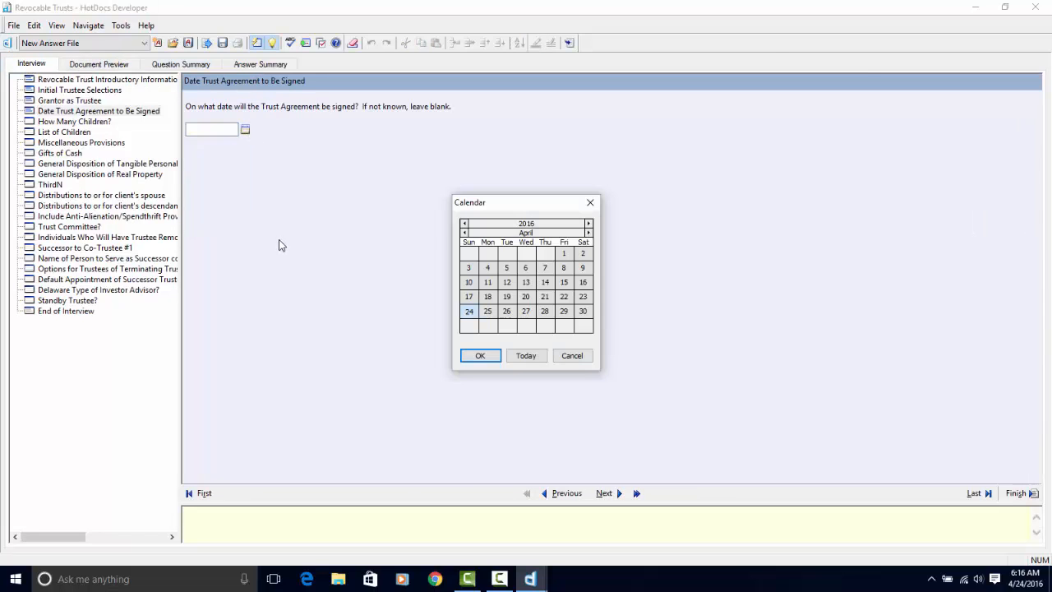
click(488, 312)
click(496, 360)
click(111, 65)
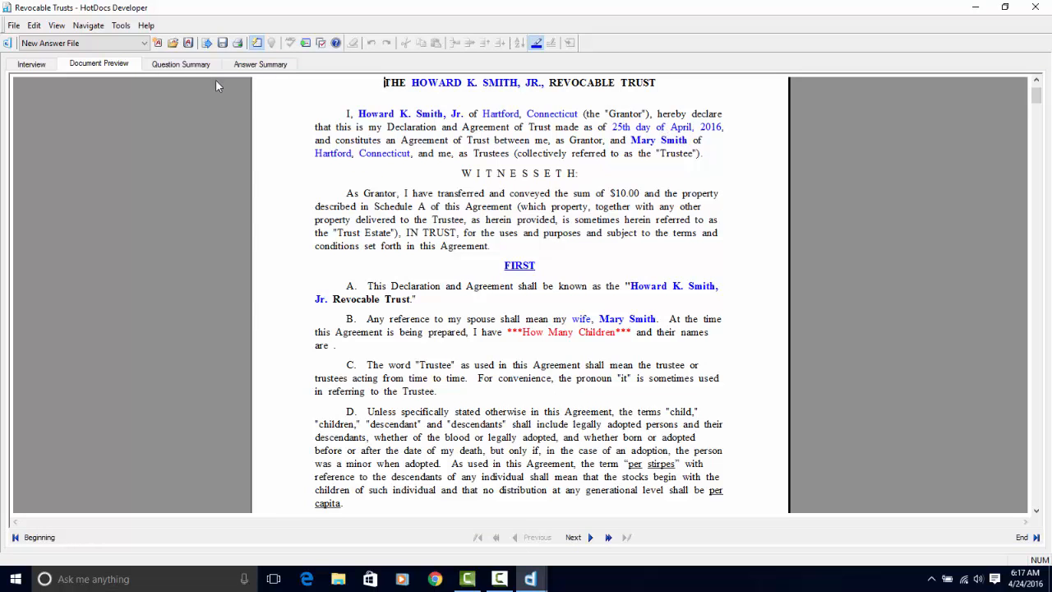
Return to the interview, answer that the client has Three Children, and continue to the list of children
click(38, 67)
click(608, 494)
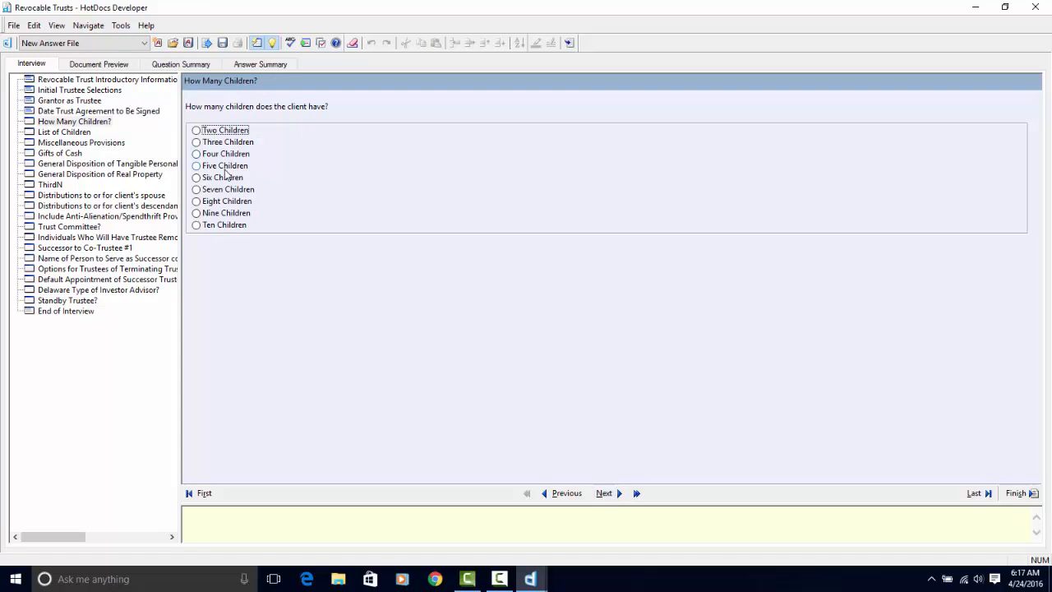
click(198, 143)
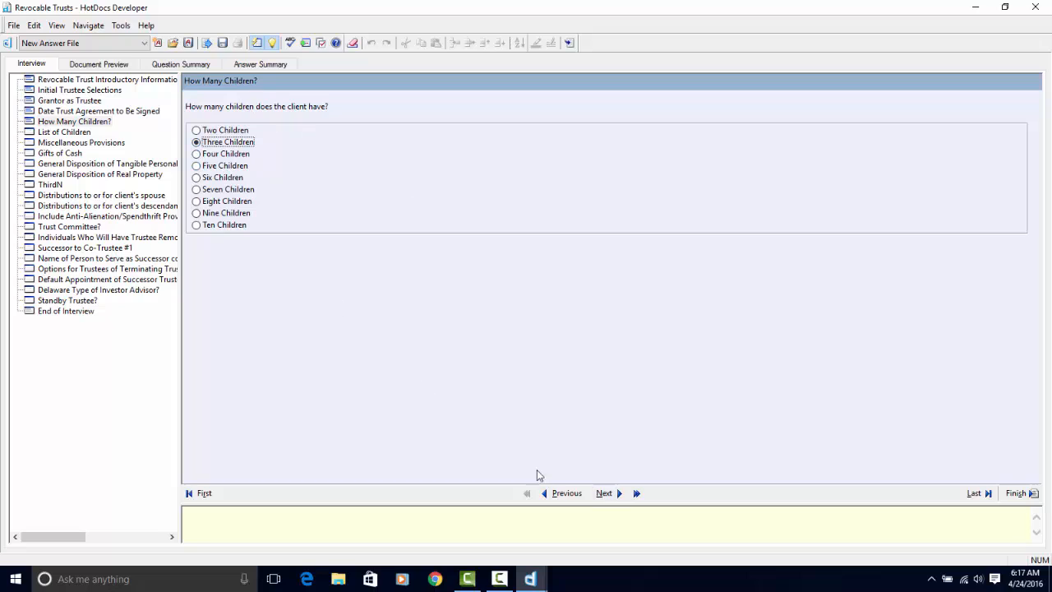
click(617, 494)
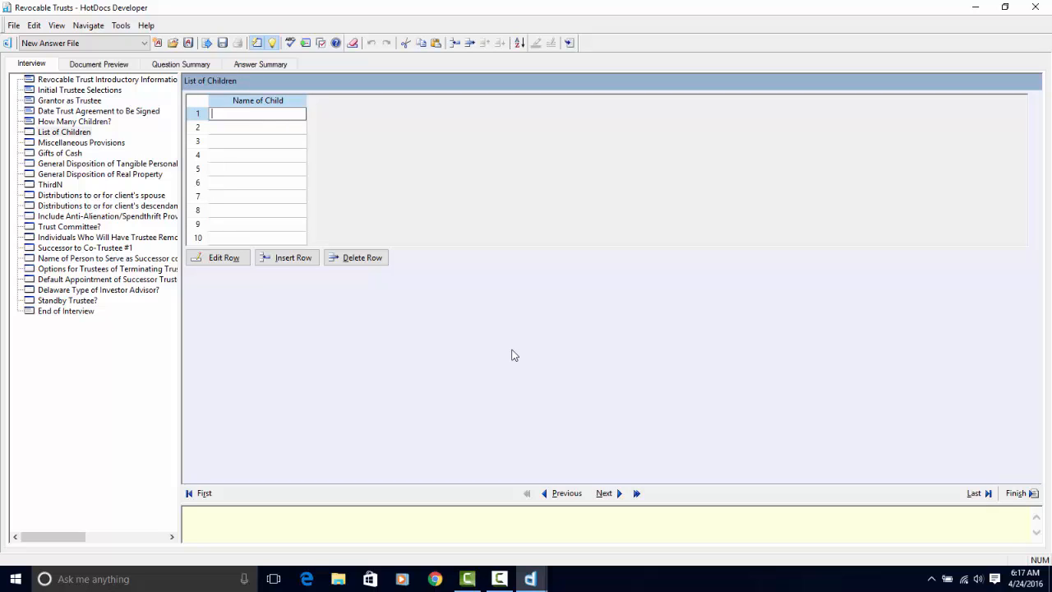
Enter the full names of the three children in the list and continue to the miscellaneous provisions
text(April Smith)
key(Return)
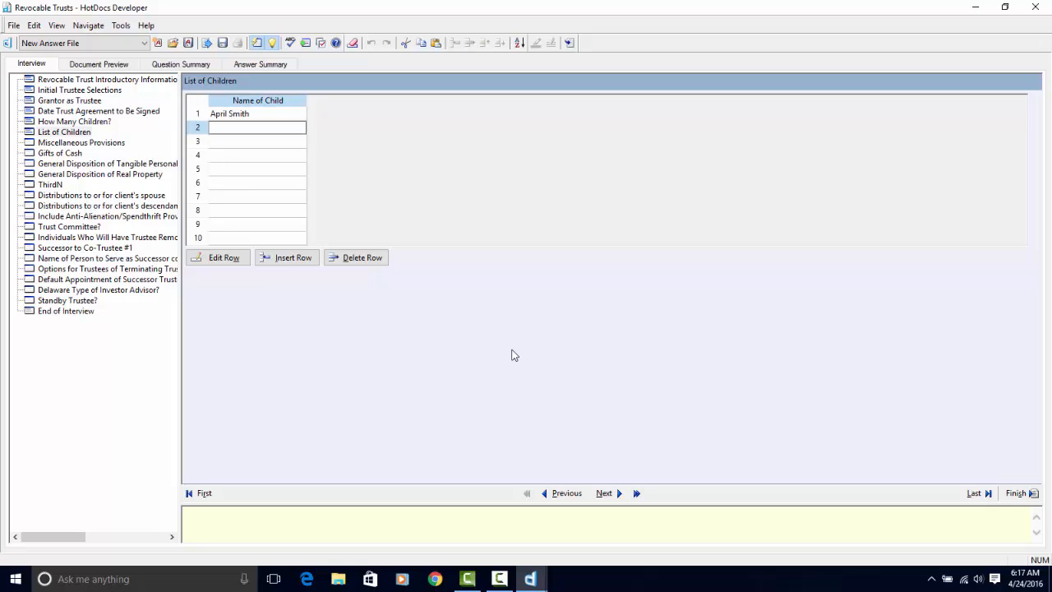
text(Bobby Smith)
key(Return)
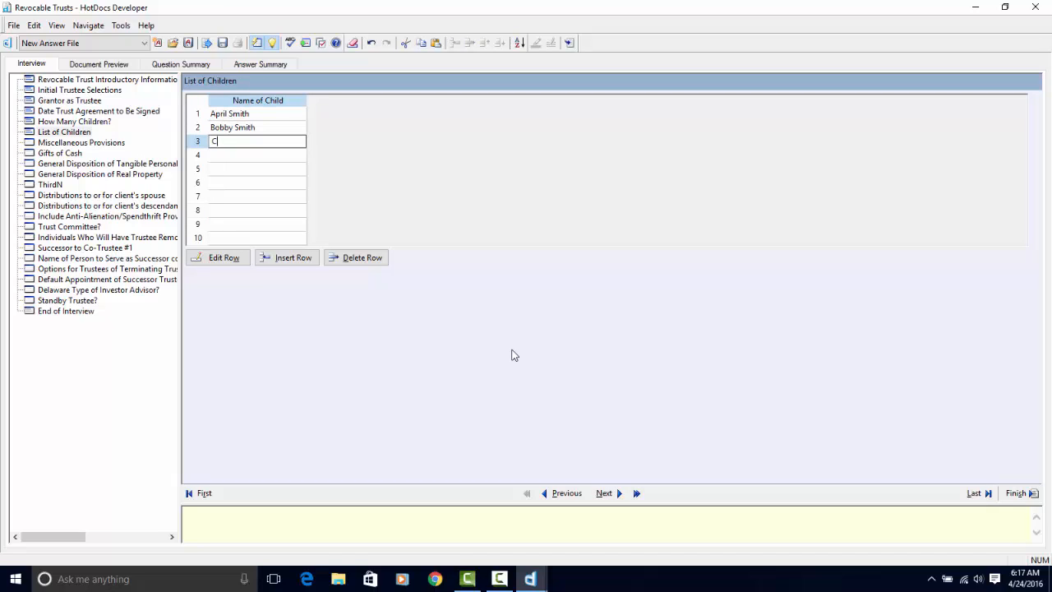
text(Charles Smith)
click(604, 493)
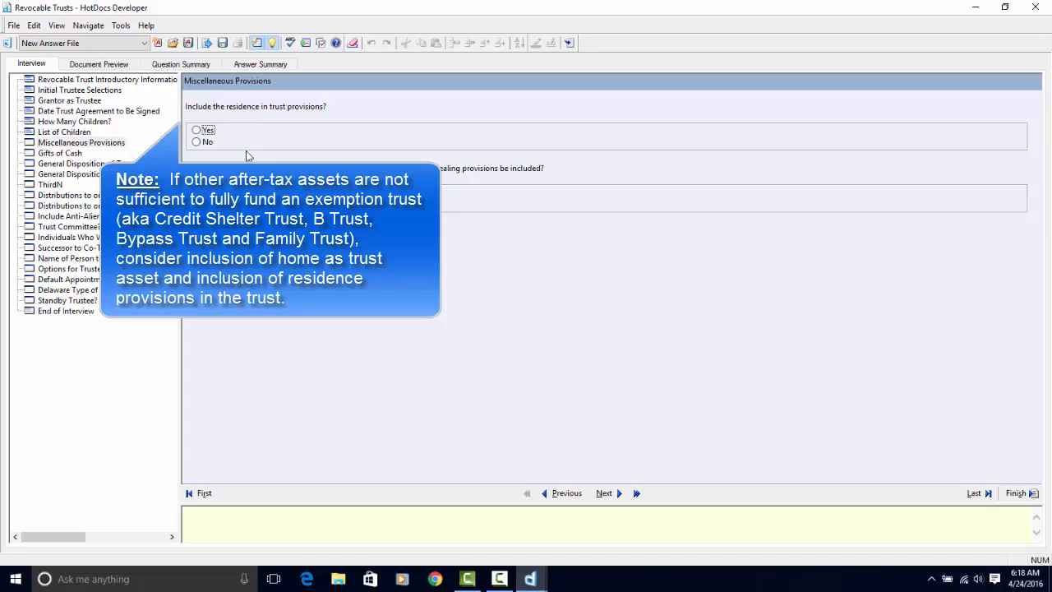
Answer Yes to including the residence in trust provisions and Yes to the business interest retention and self-dealing provisions
click(197, 131)
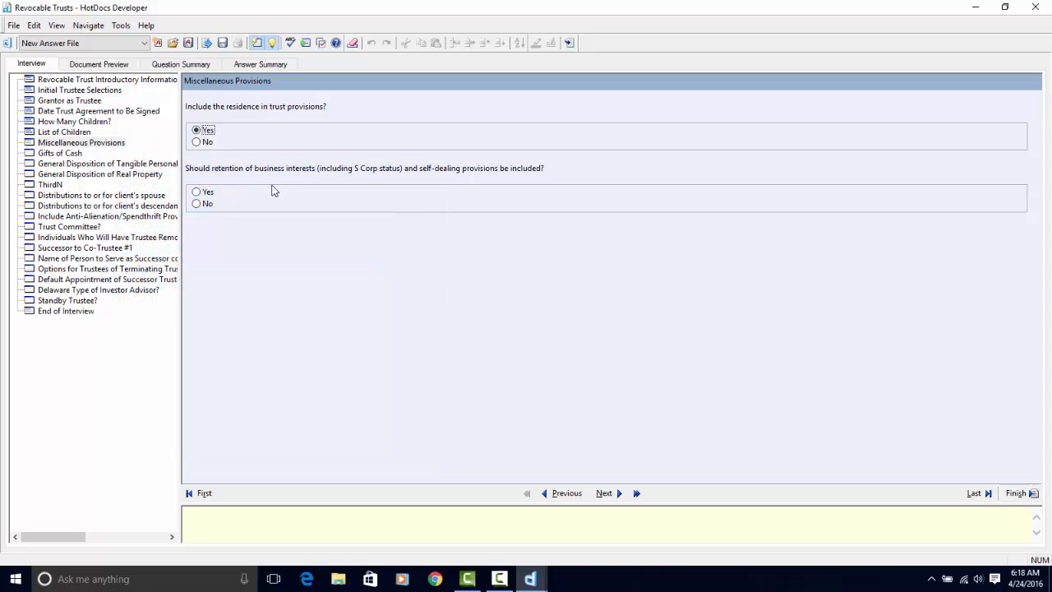
click(197, 193)
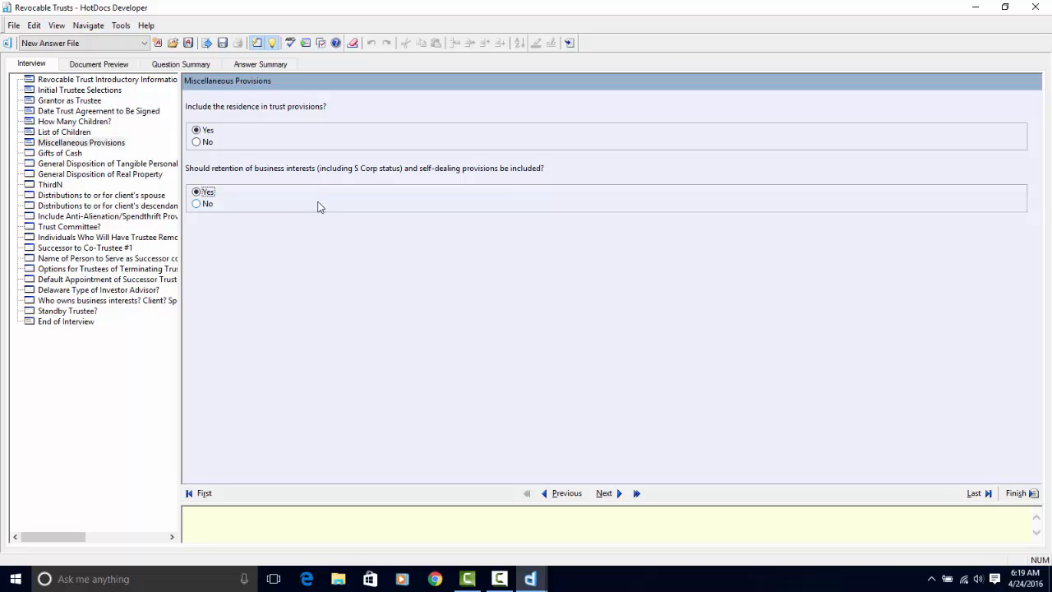
click(197, 203)
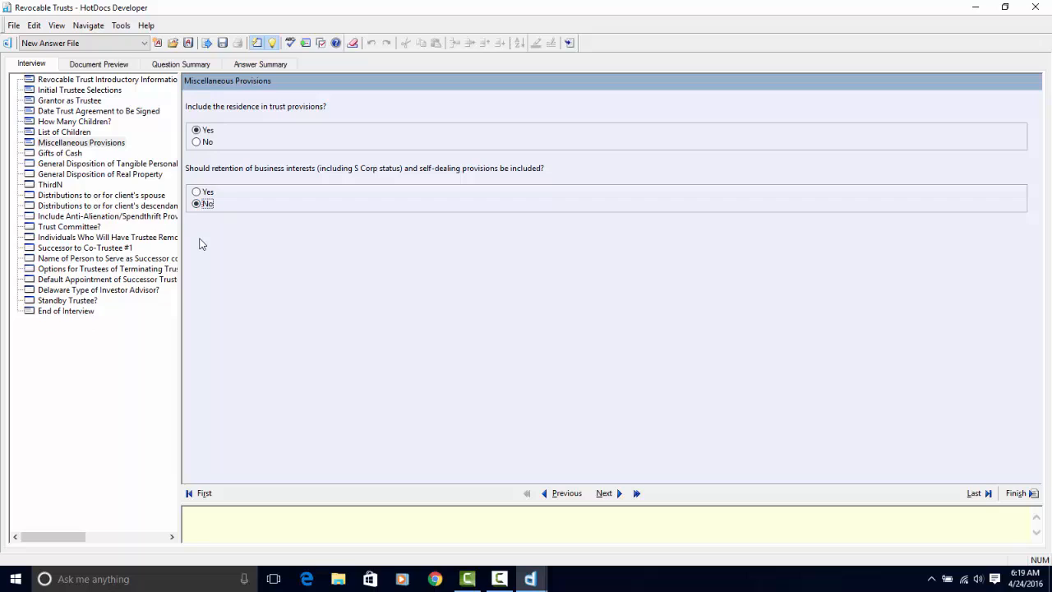
click(196, 191)
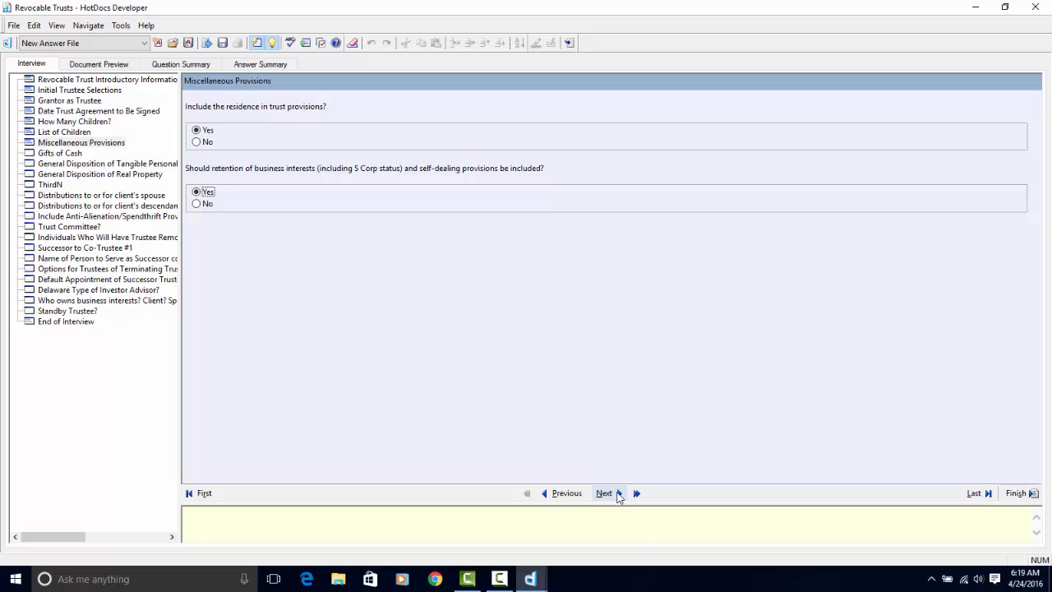
click(613, 494)
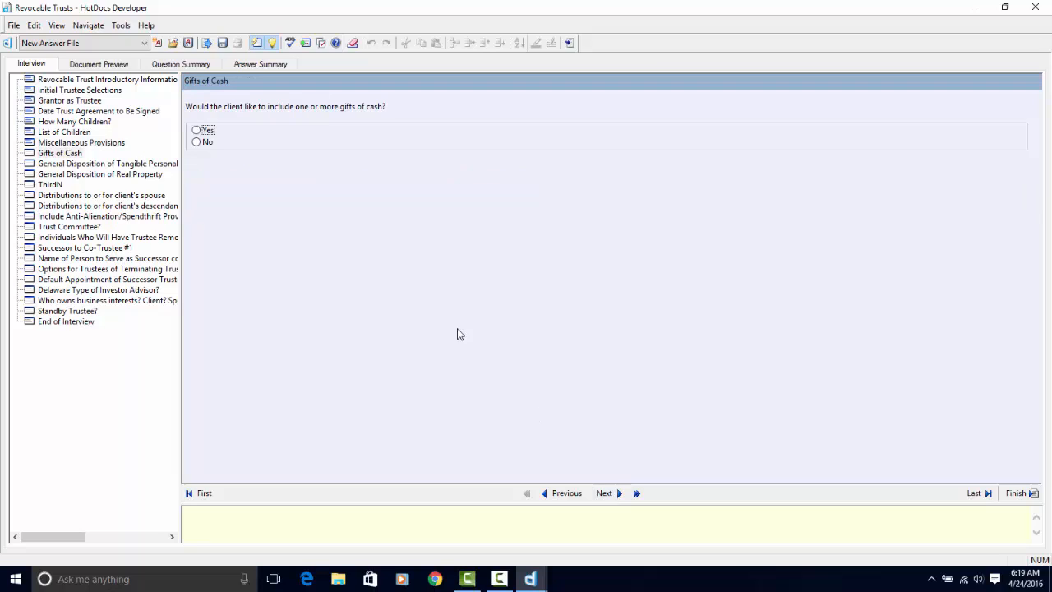
Answer No to gifts of cash and choose to include specific instructions regarding tangible personal property
click(197, 142)
click(618, 494)
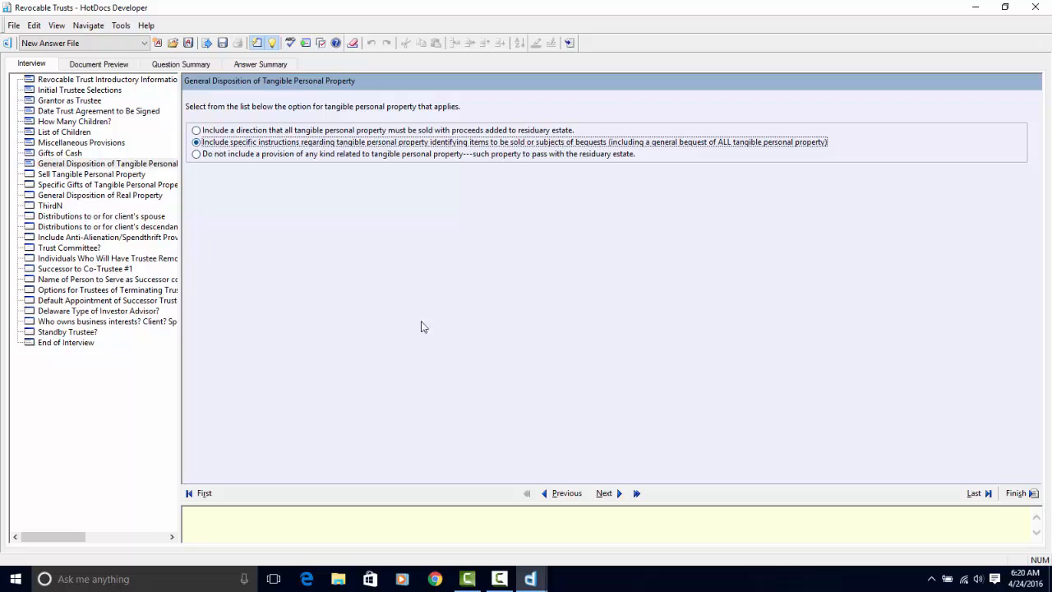
click(613, 493)
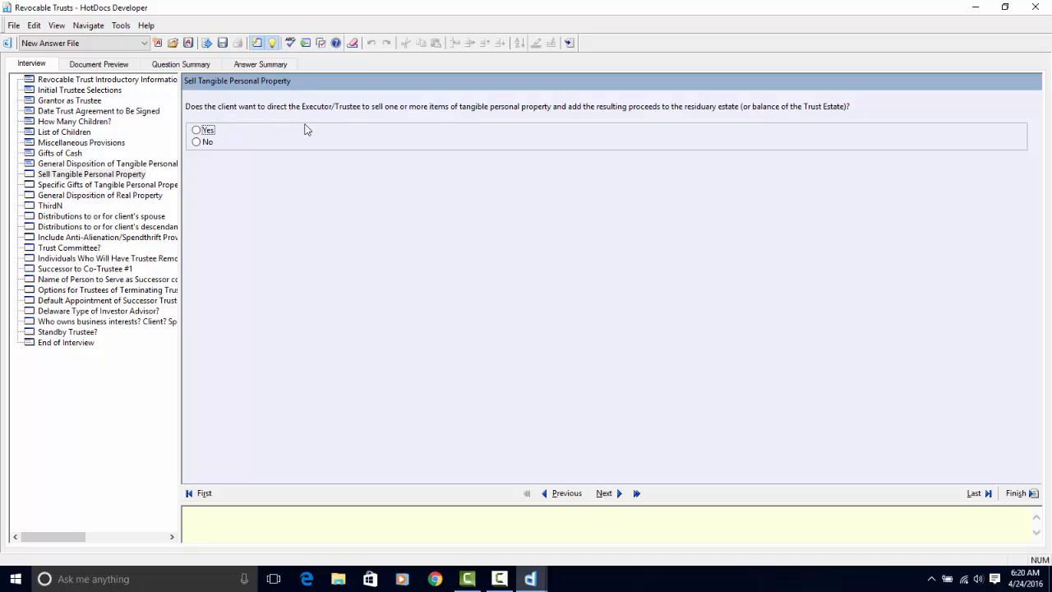
Answer No to directing the sale of tangible personal property and No to specific gifts of tangible personal property
click(197, 142)
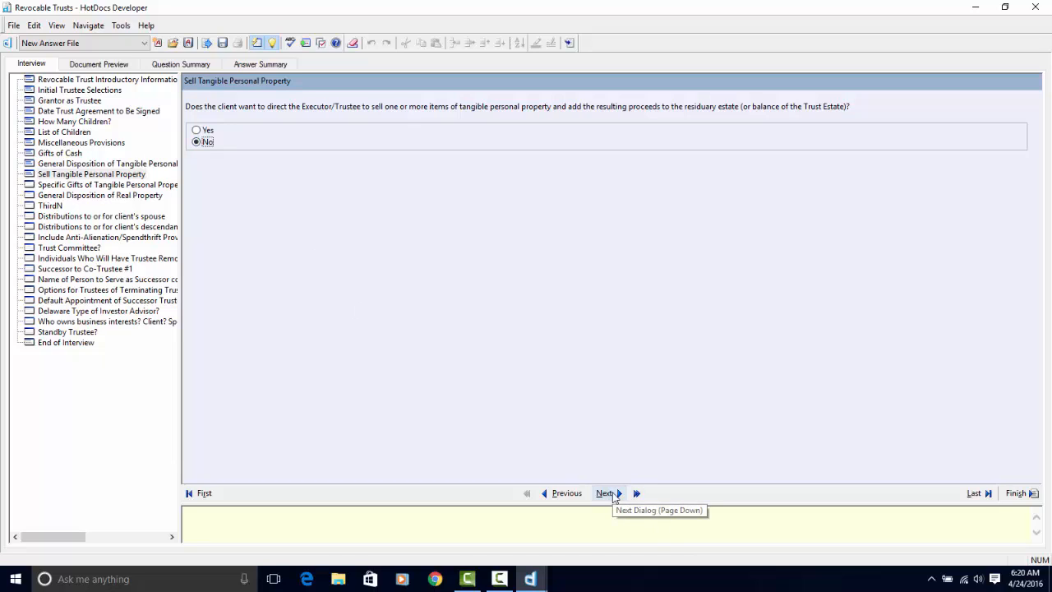
click(613, 496)
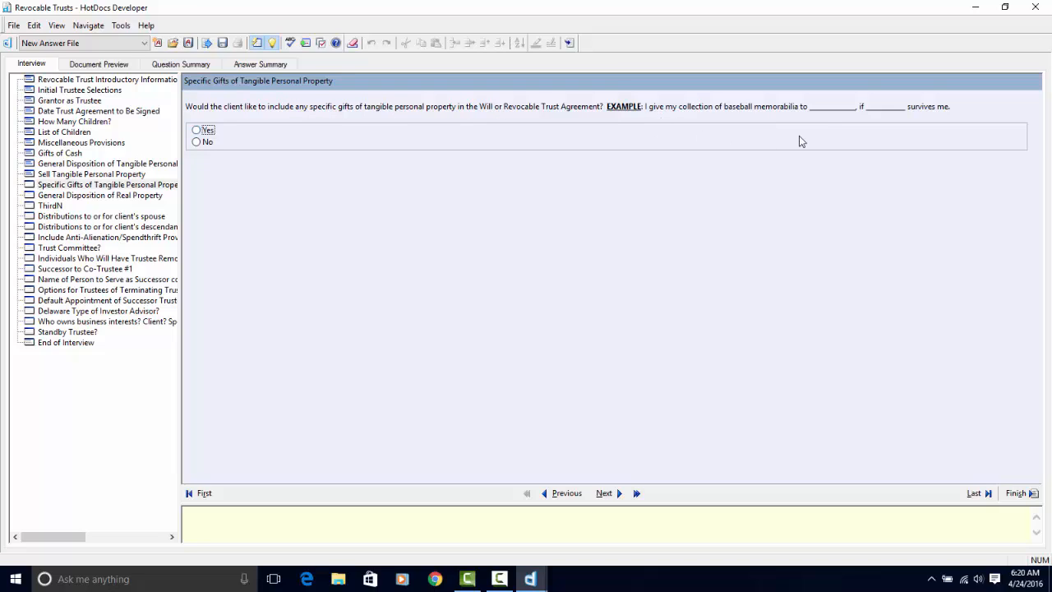
click(200, 142)
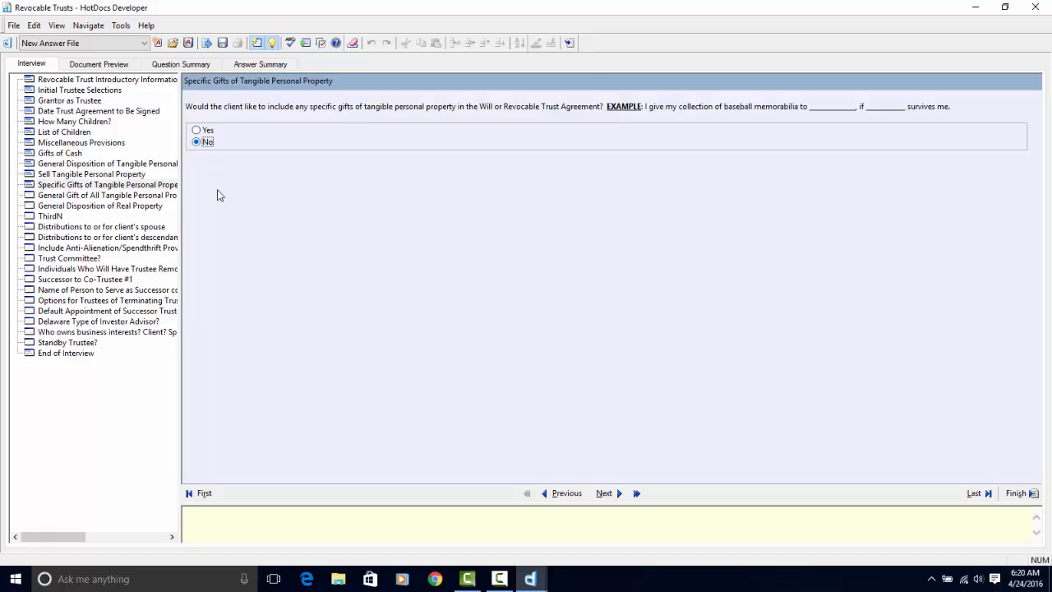
click(621, 494)
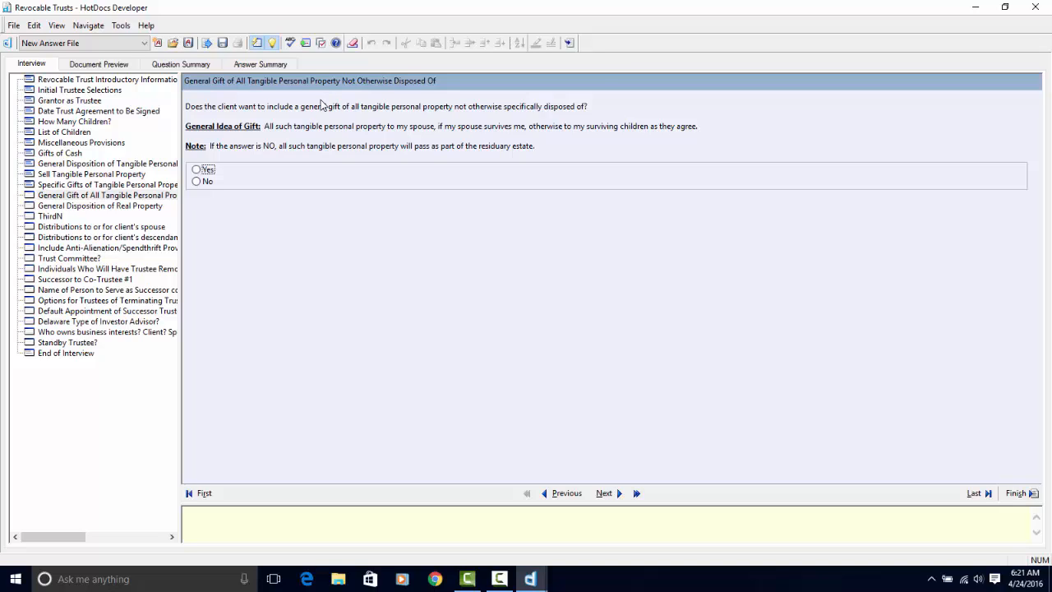
Answer Yes to the general gift of all remaining tangible personal property and choose to include specific instructions regarding real property
click(196, 169)
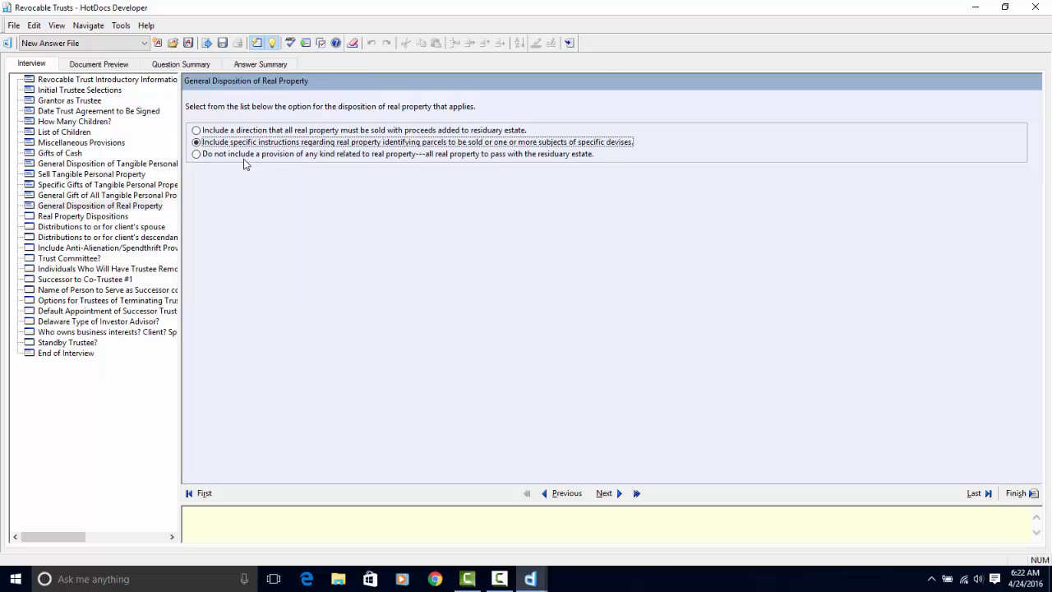
click(619, 494)
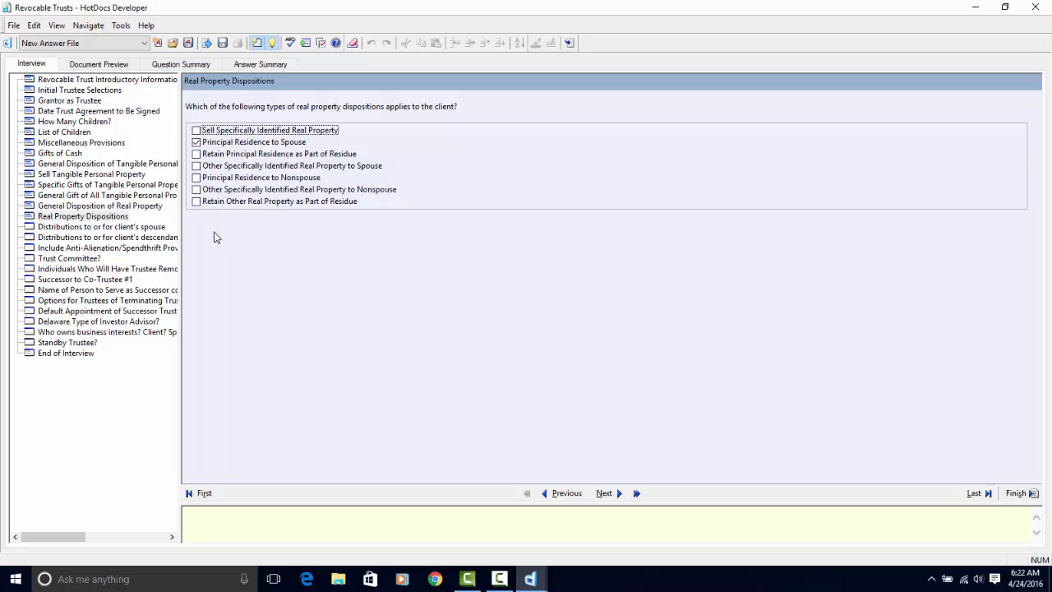
Try different principal residence dispositions, leaving only Retain Principal Residence as Part of Residue selected
click(196, 143)
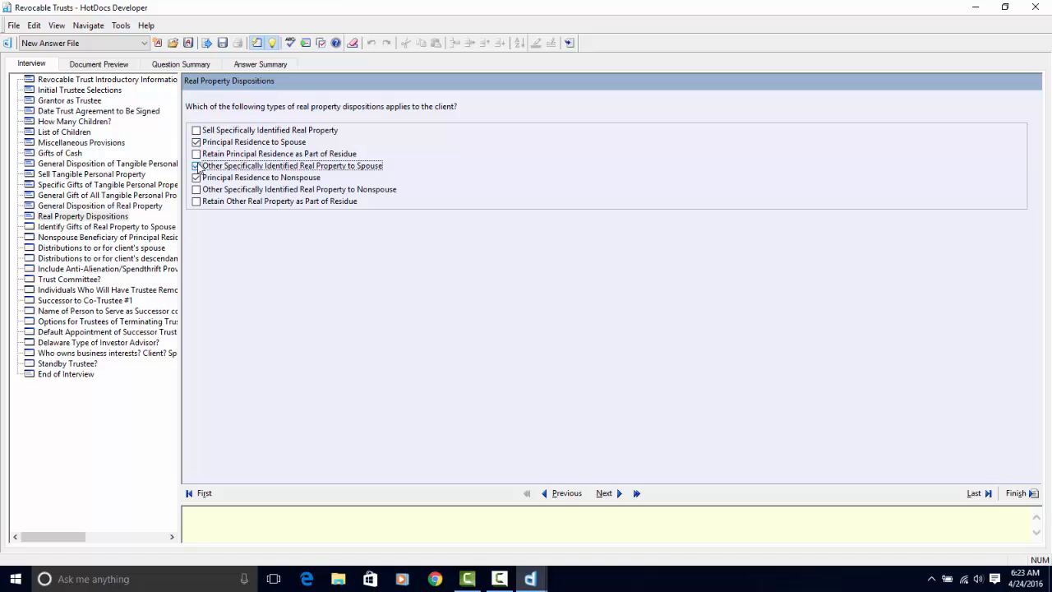
click(196, 178)
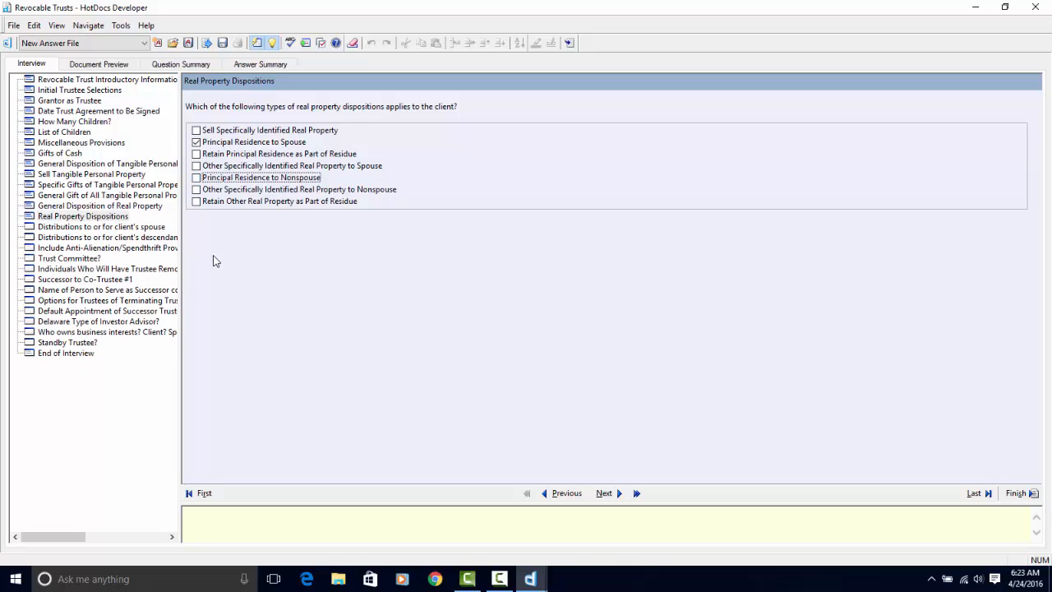
click(196, 154)
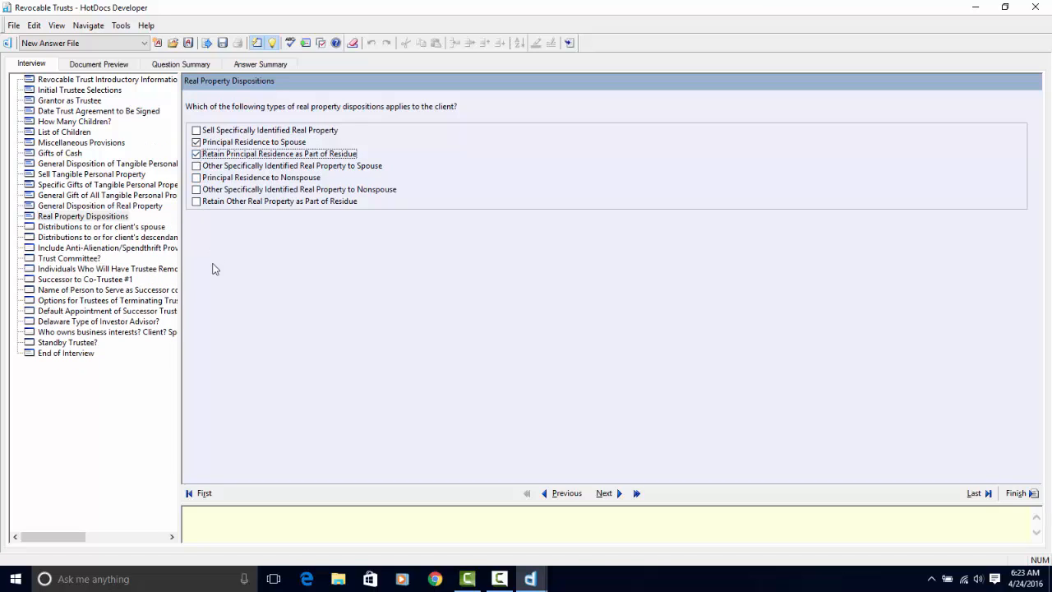
click(198, 143)
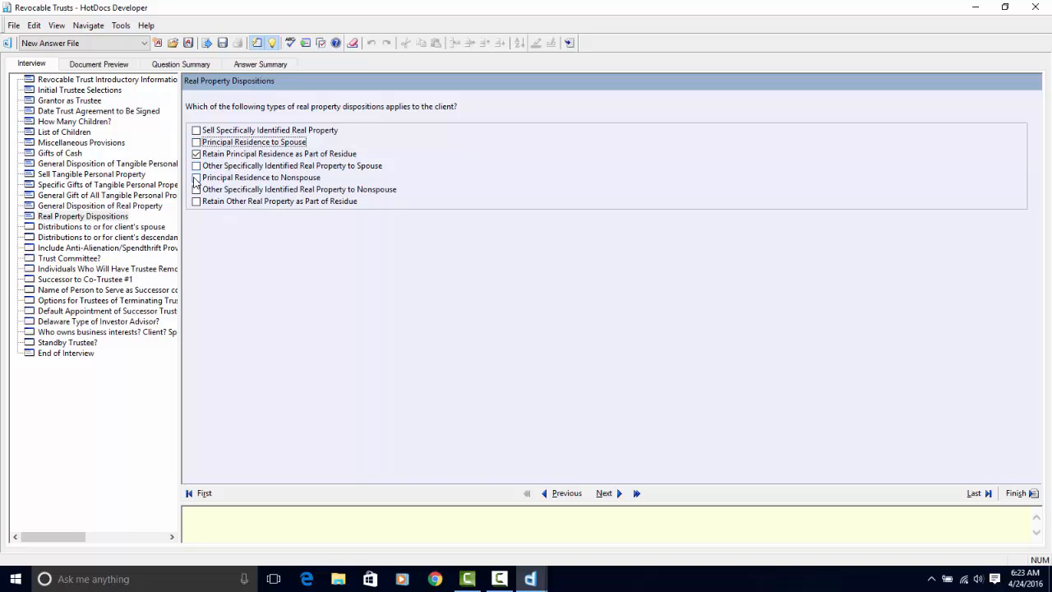
Select Sell Specifically Identified Real Property and Principal Residence to Nonspouse as the only real property dispositions
click(197, 131)
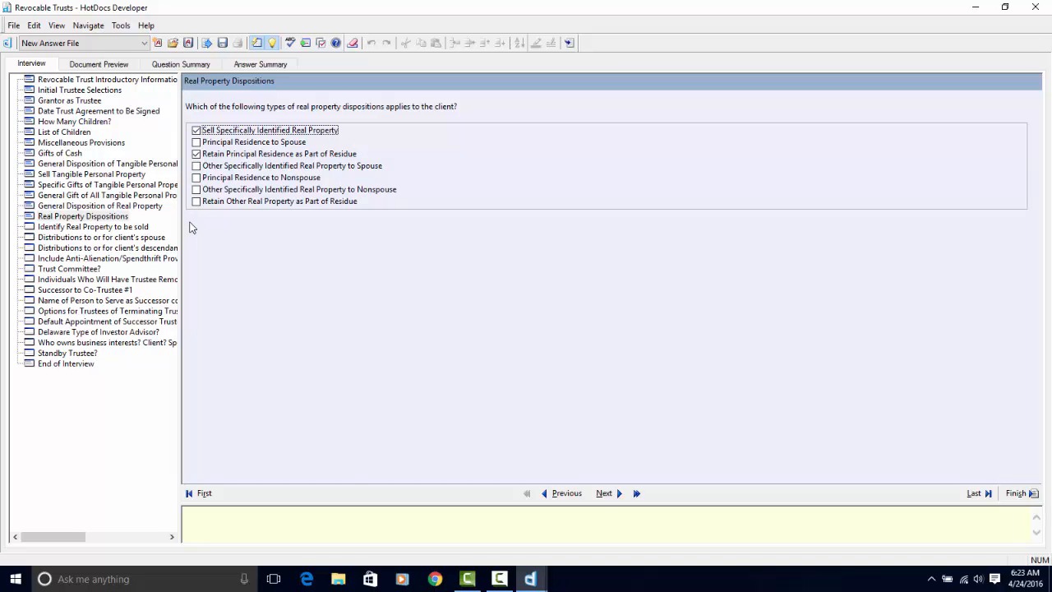
click(195, 143)
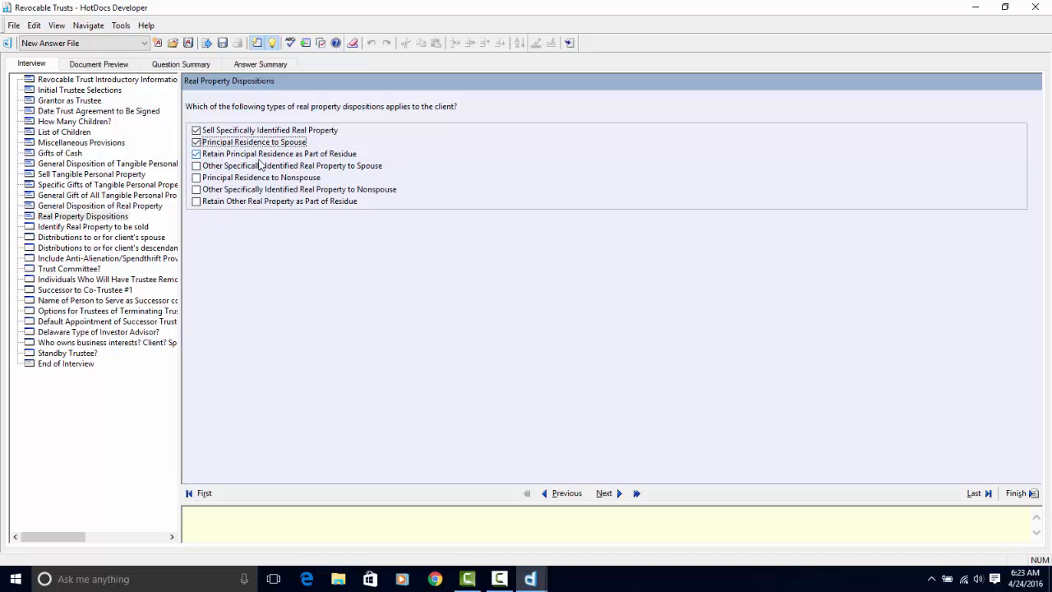
click(197, 155)
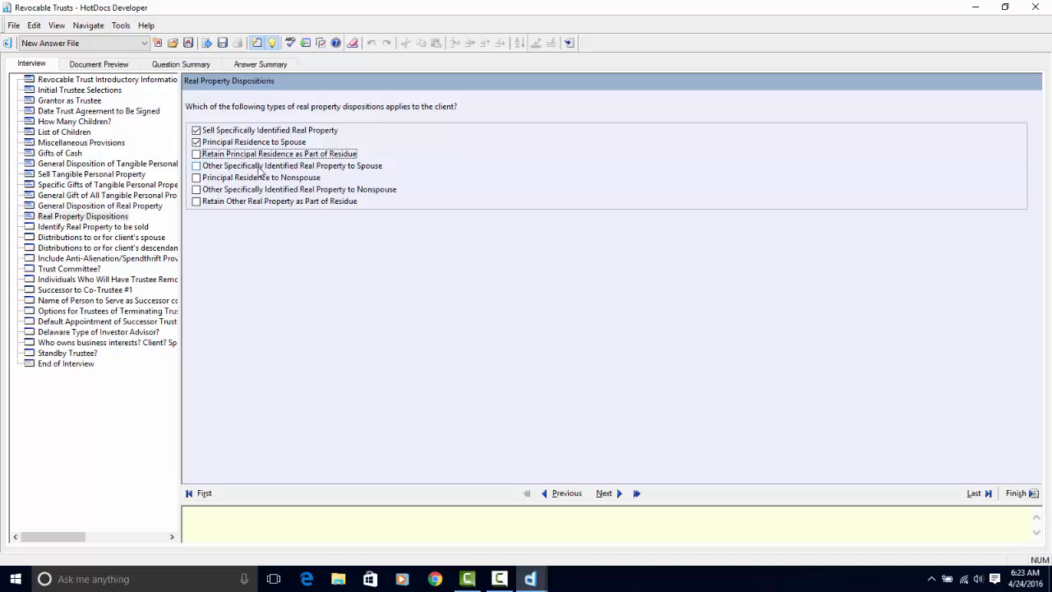
click(197, 178)
click(196, 142)
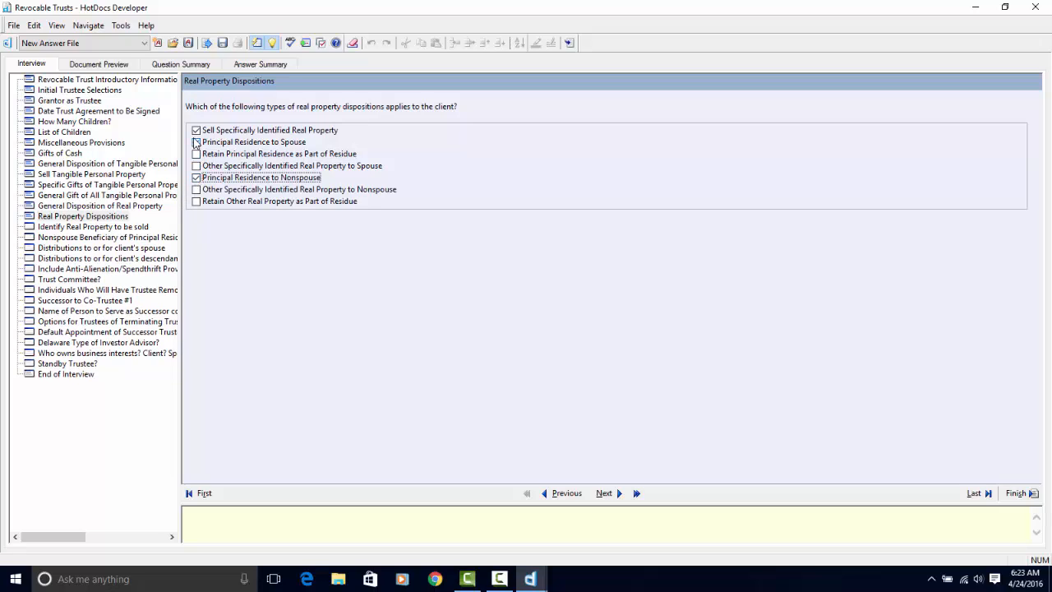
click(197, 142)
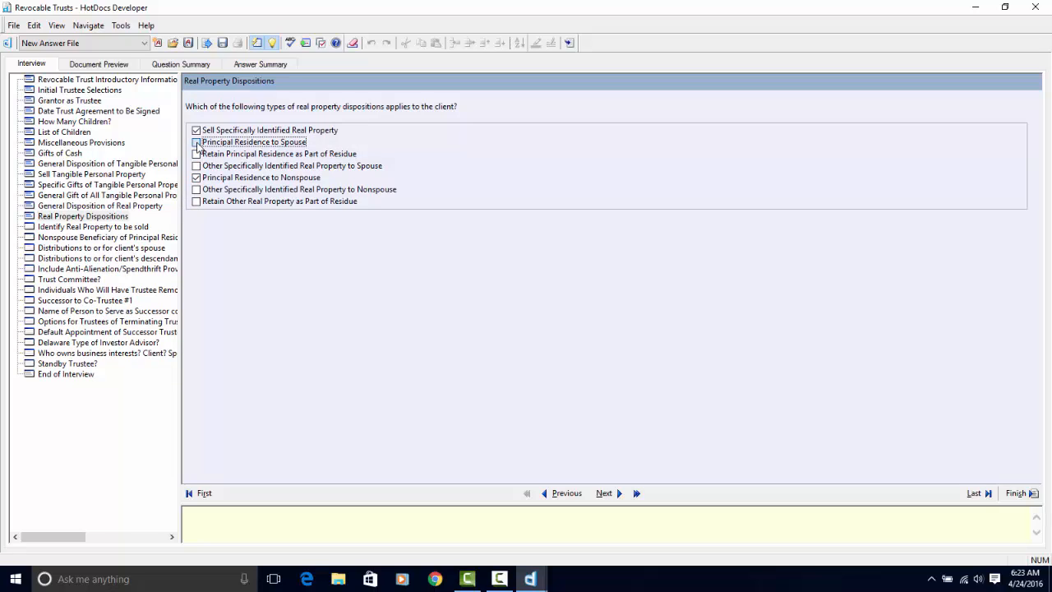
Leave Principal Residence to Spouse as the only selected real property disposition and continue to the spouse's distributions
click(200, 177)
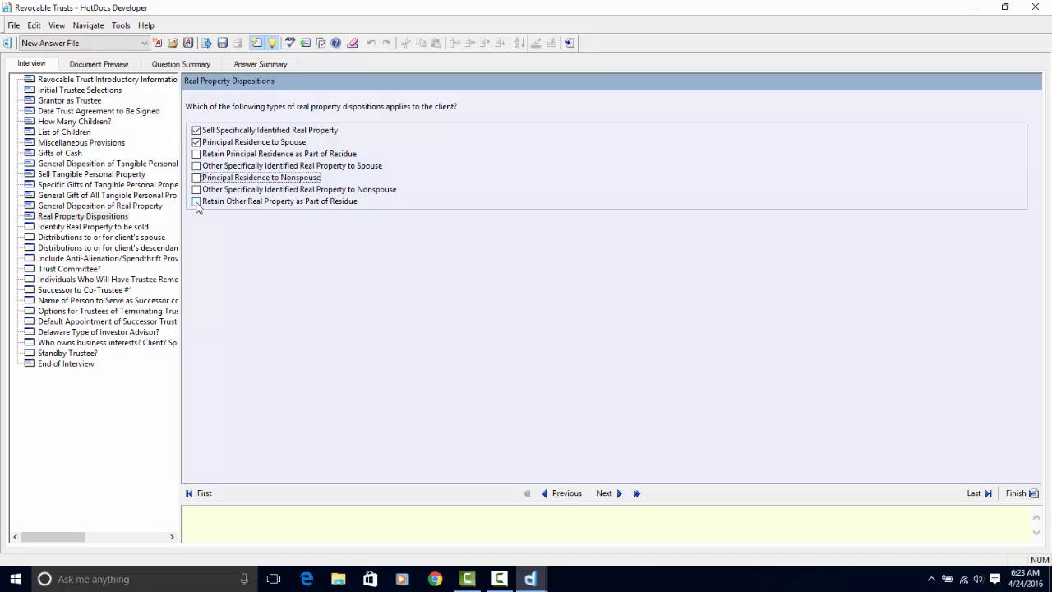
click(197, 131)
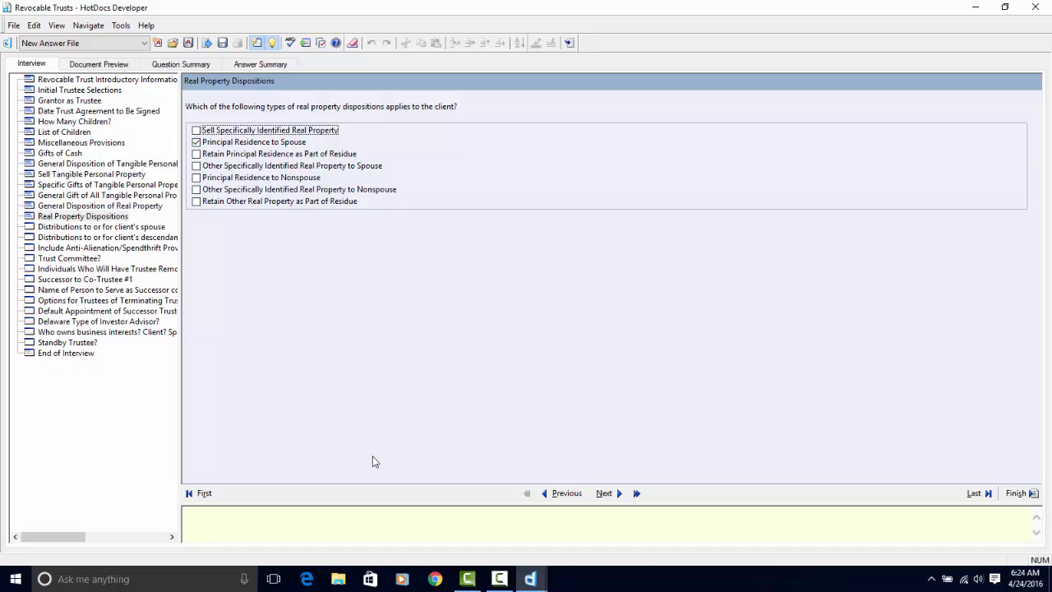
click(620, 494)
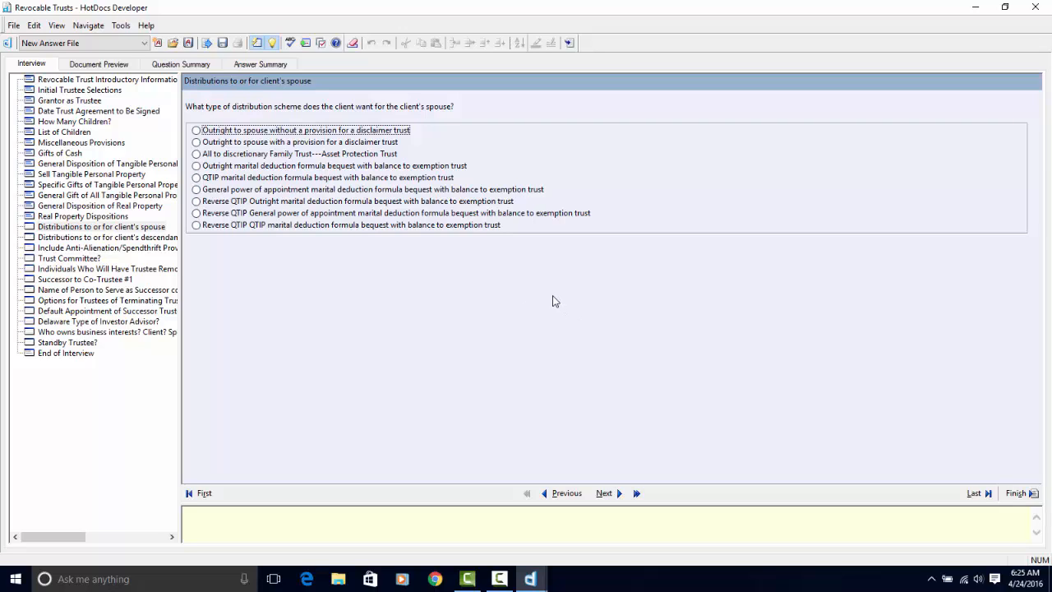
Choose the outright marital deduction formula bequest with balance to exemption trust as the distribution scheme for the client's spouse
click(198, 166)
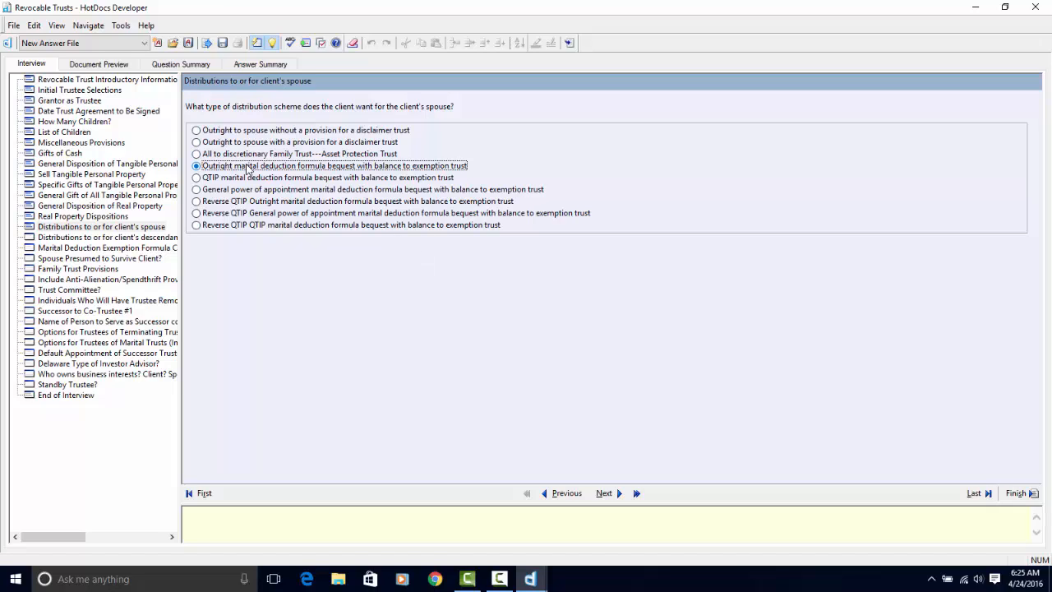
click(604, 493)
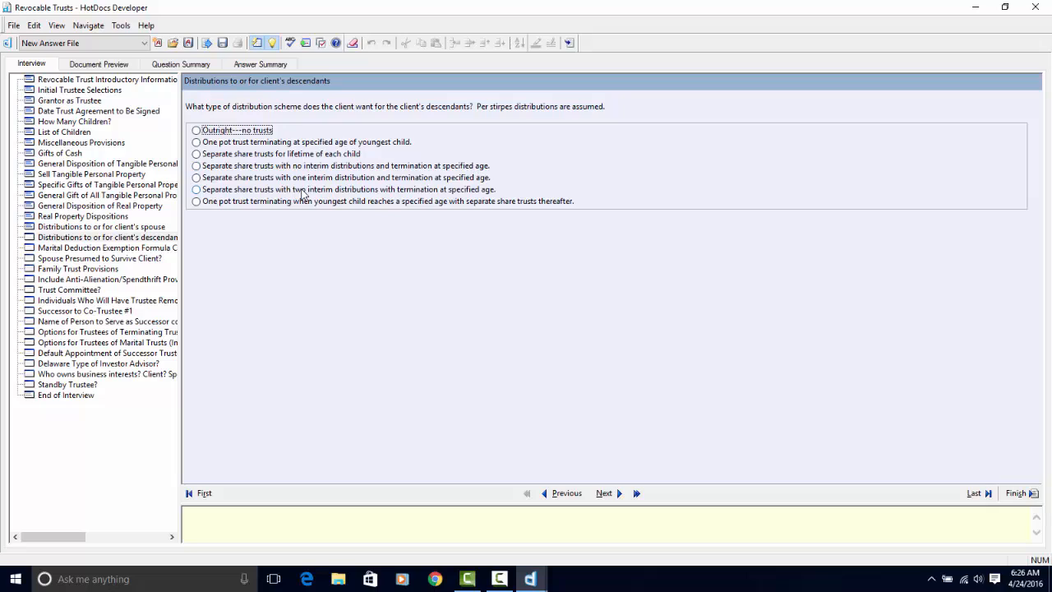
Choose separate share trusts with one interim distribution and termination at specified age for the descendants, and set the termination age to 40
click(196, 178)
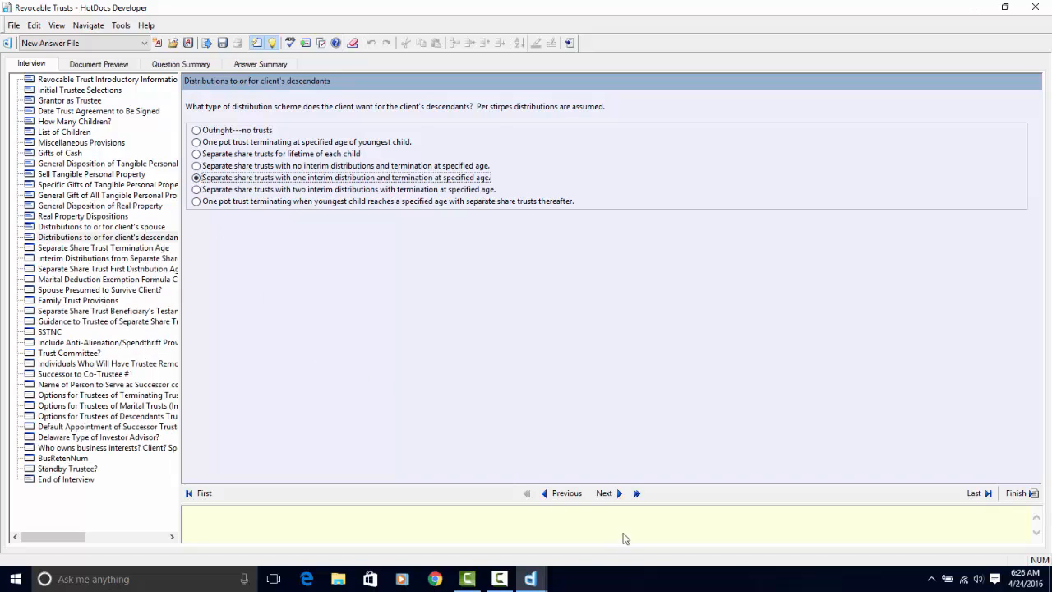
click(605, 493)
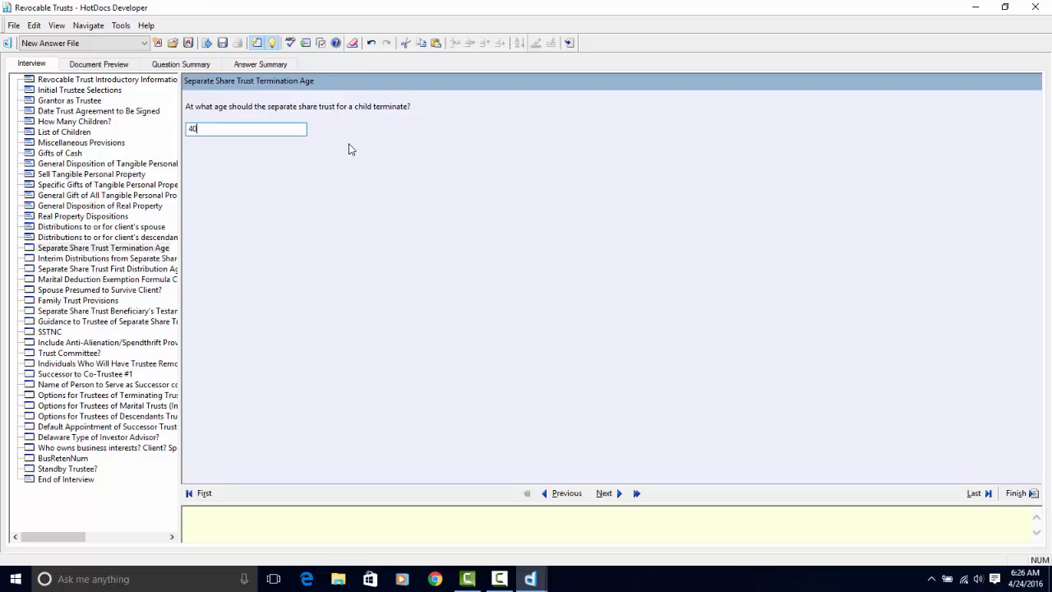
key(Return)
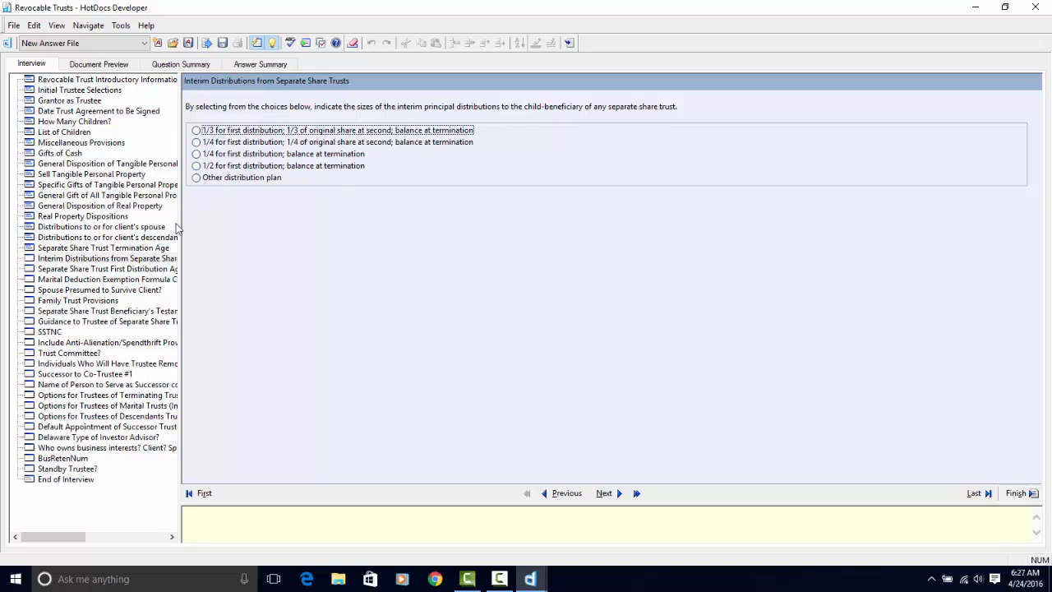
Set interim distributions to 1/4 first, 1/4 of original share second and balance at termination, and display the assembled document preview
click(197, 142)
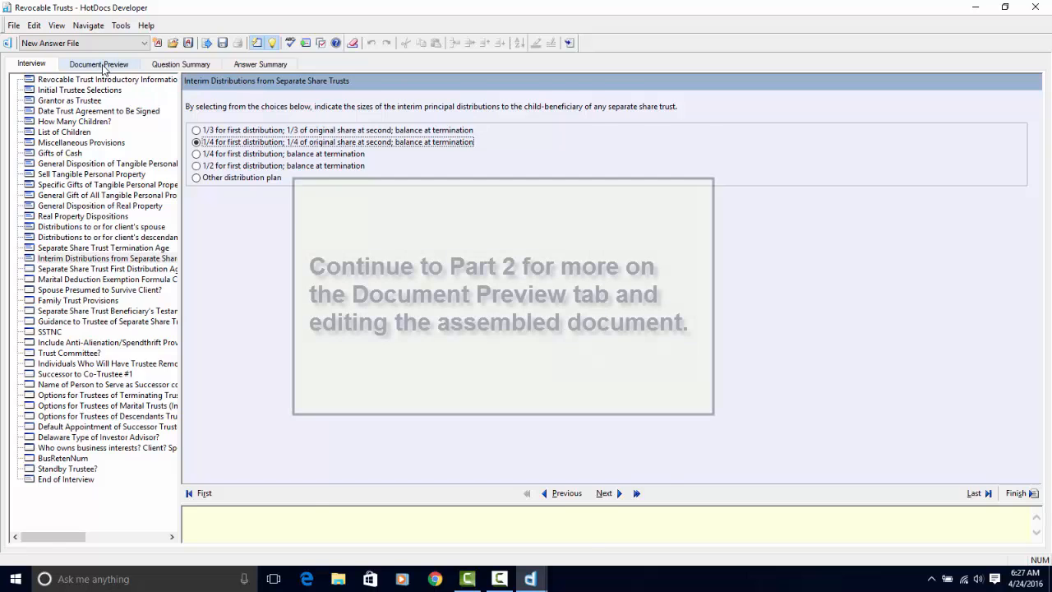
click(99, 63)
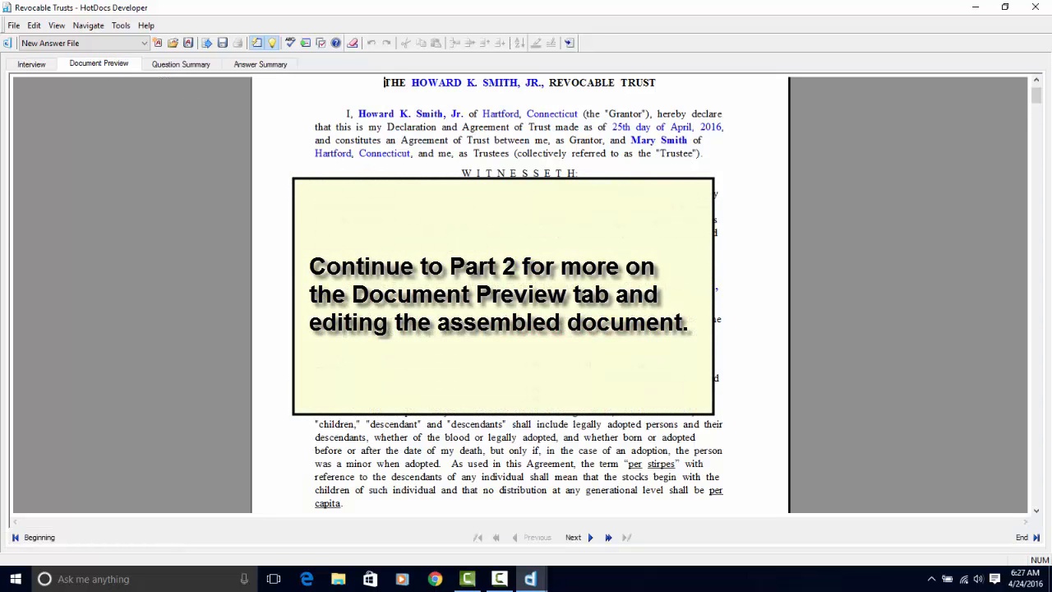